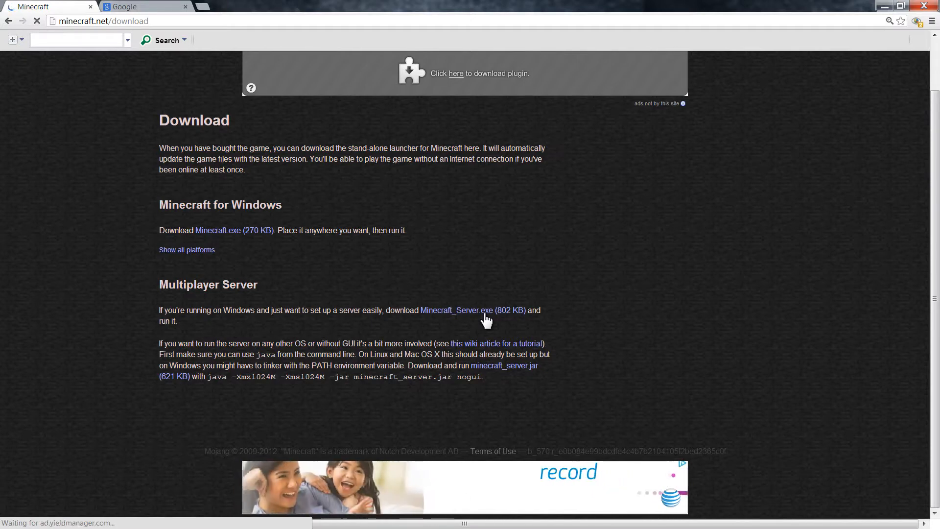
Download Minecraft_Server.exe into the desktop's Minecraft Server Tutorial folder, then minimize Chrome.
click(483, 314)
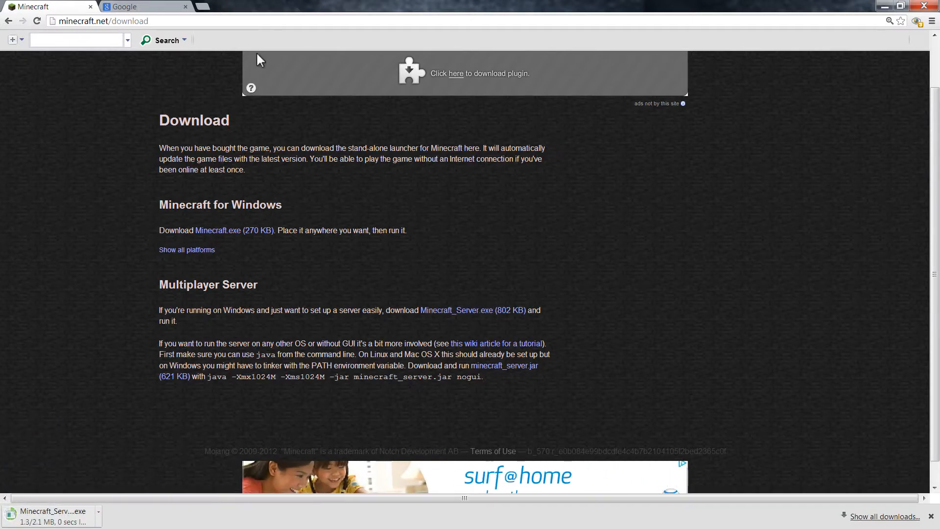
drag(269, 4, 938, 22)
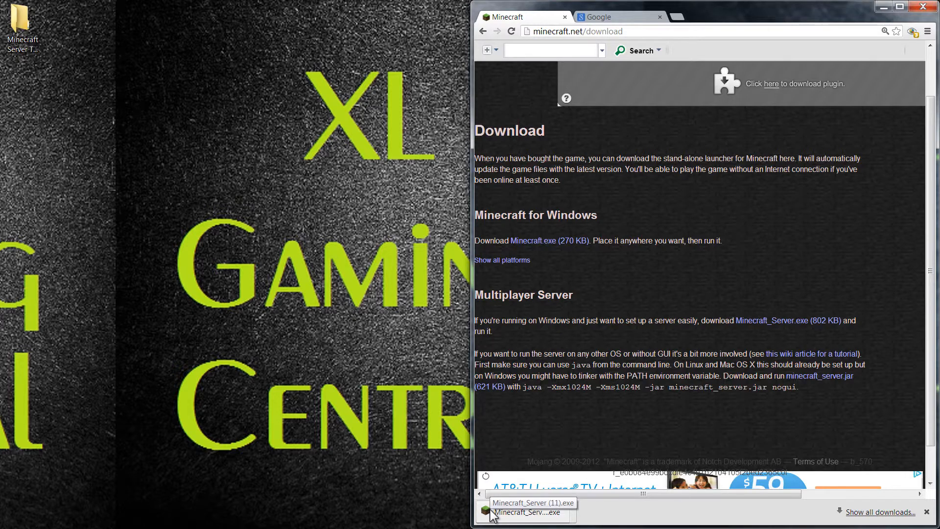
drag(491, 514, 23, 31)
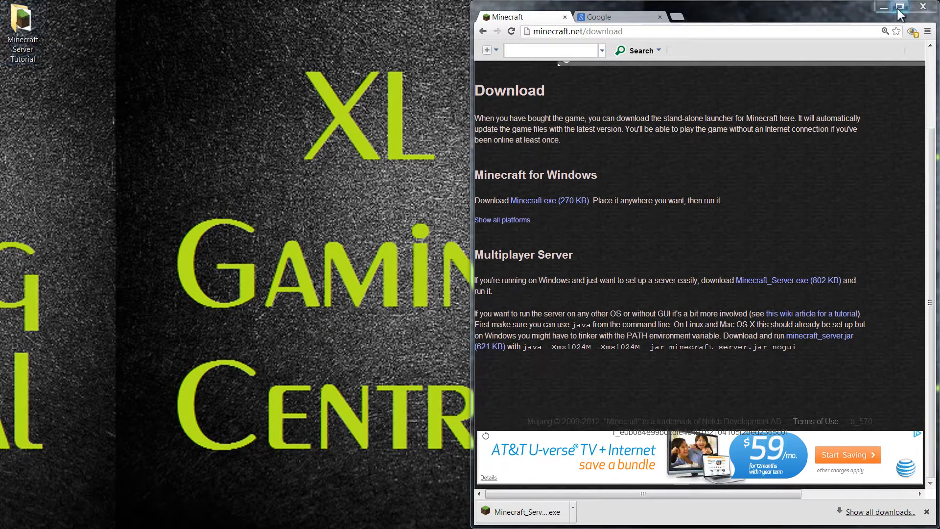
click(882, 7)
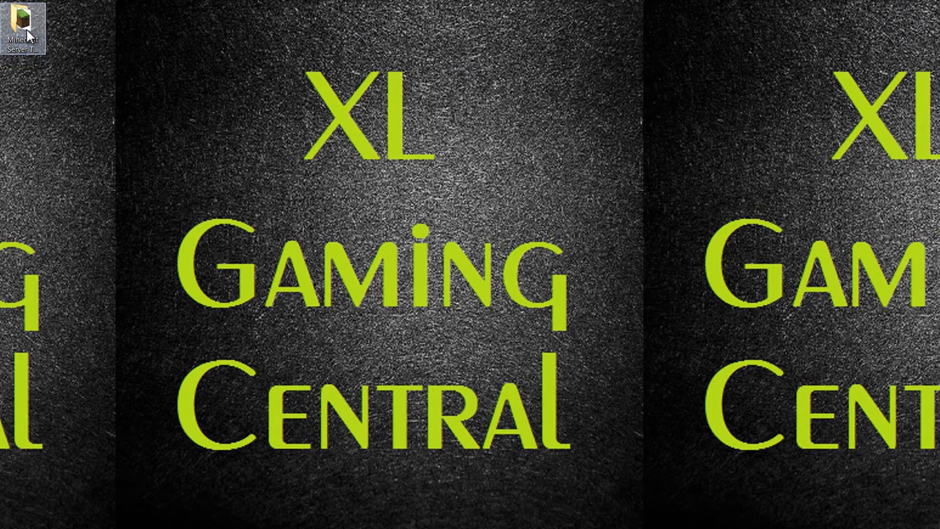
Launch Minecraft_Server (11).exe from the folder and allow it past the security warning.
drag(421, 33, 465, 33)
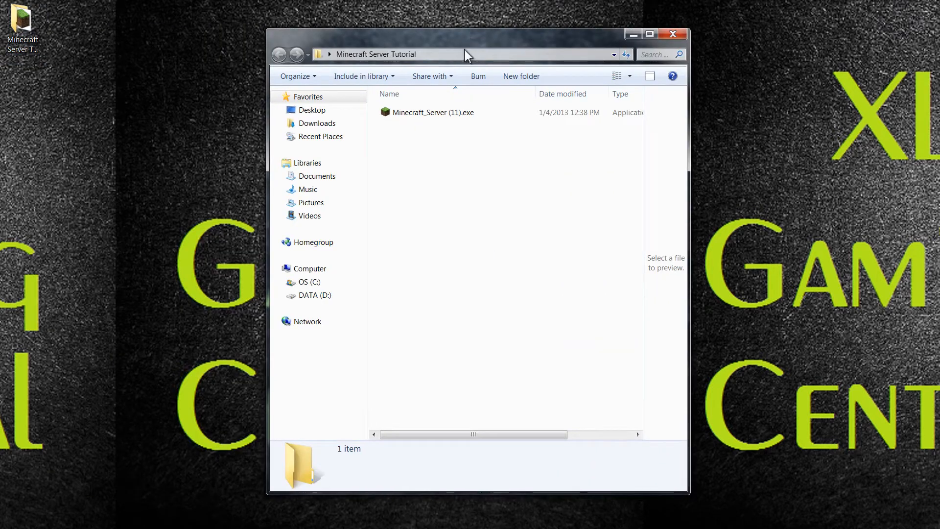
double_click(432, 113)
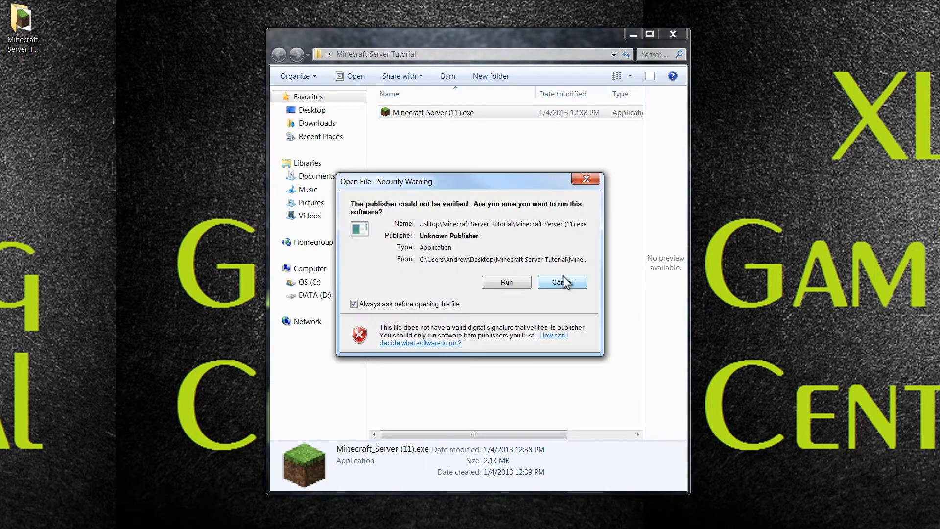
click(522, 281)
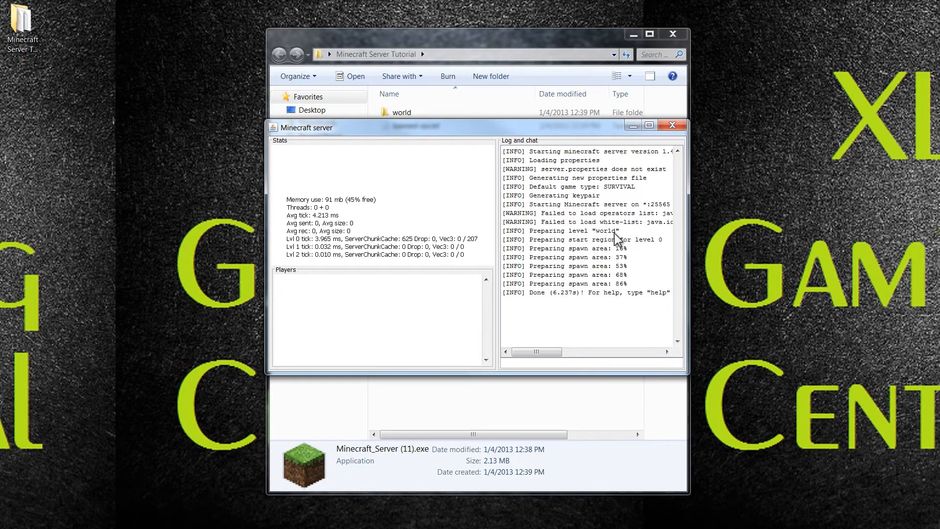
Arrange the server console beside the folder and shut the server down with the stop command.
drag(501, 126, 660, 127)
drag(465, 38, 371, 36)
drag(733, 132, 619, 125)
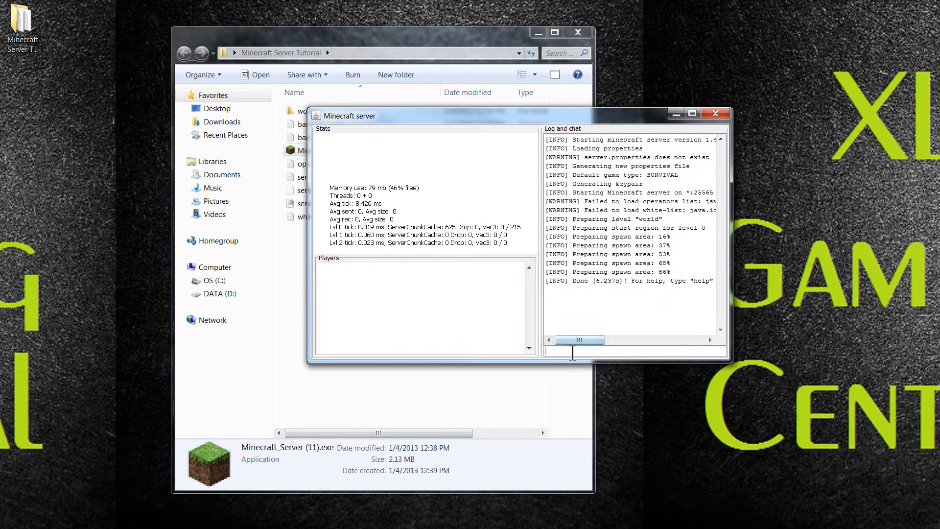
click(572, 352)
text(sroptop)
key(Return)
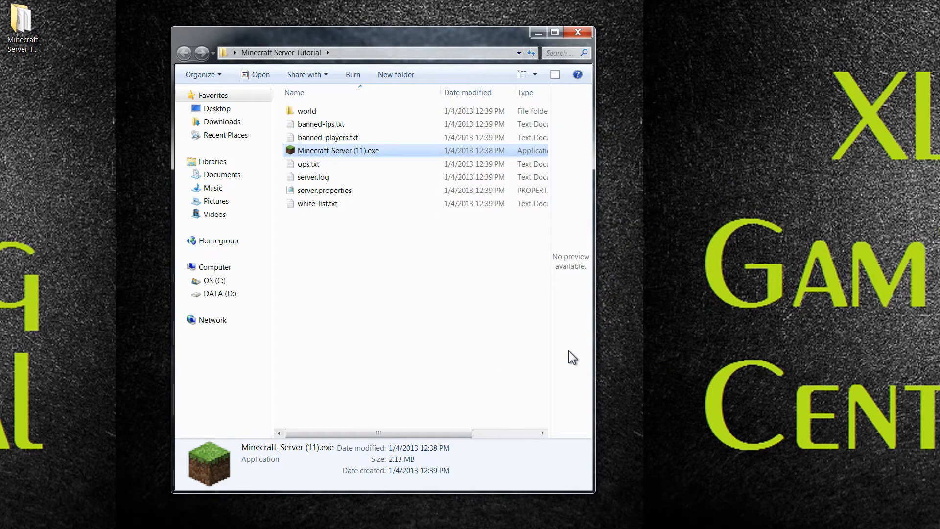
Maximize the server folder, widen the file list to show types and sizes, and open server.properties.
drag(418, 32, 468, 26)
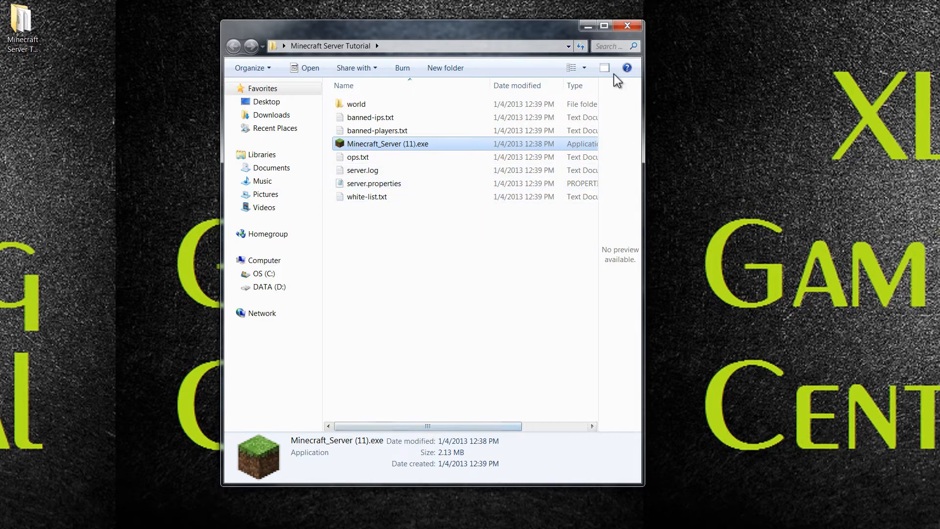
click(604, 26)
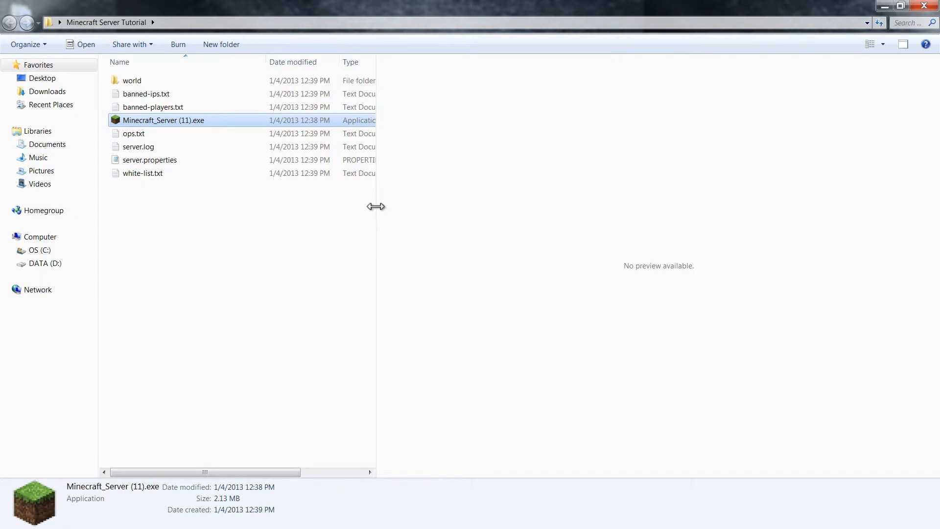
drag(375, 207, 541, 201)
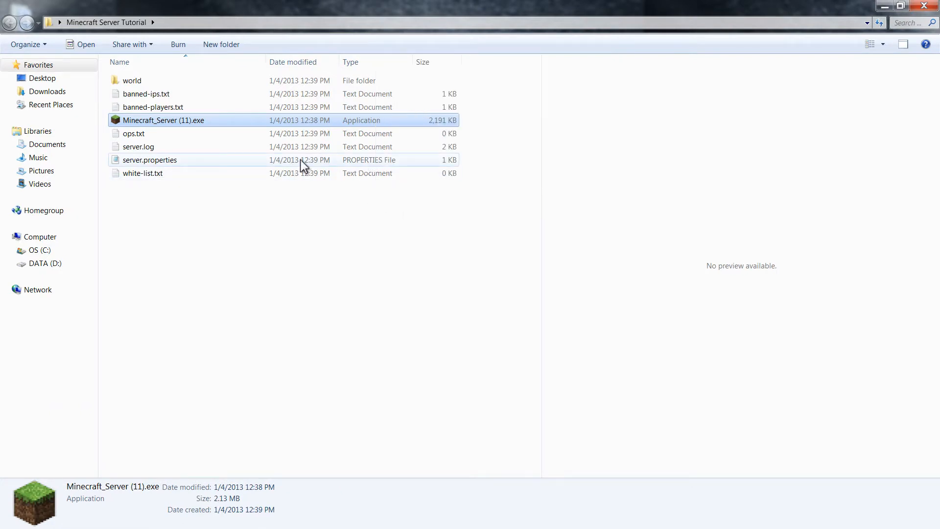
double_click(178, 160)
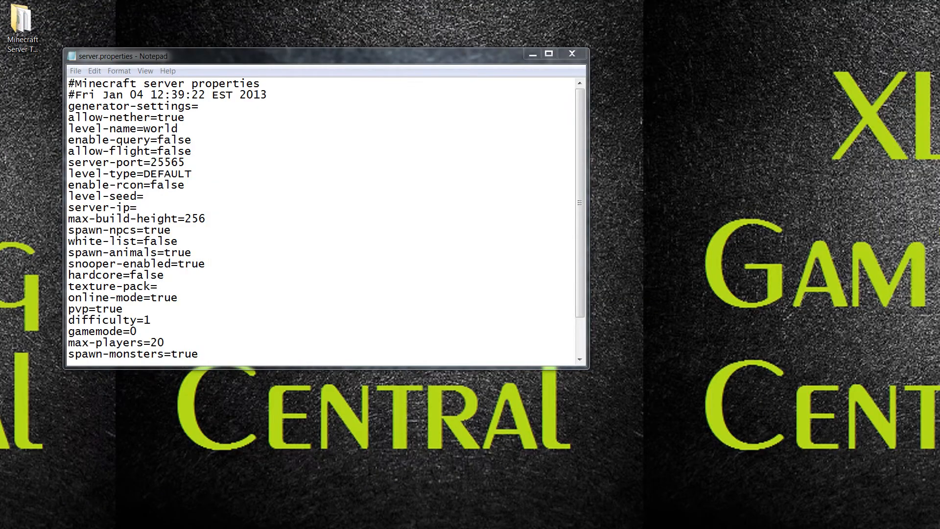
Place Notepad on the right beside the server folder window on the left.
drag(291, 59, 472, 59)
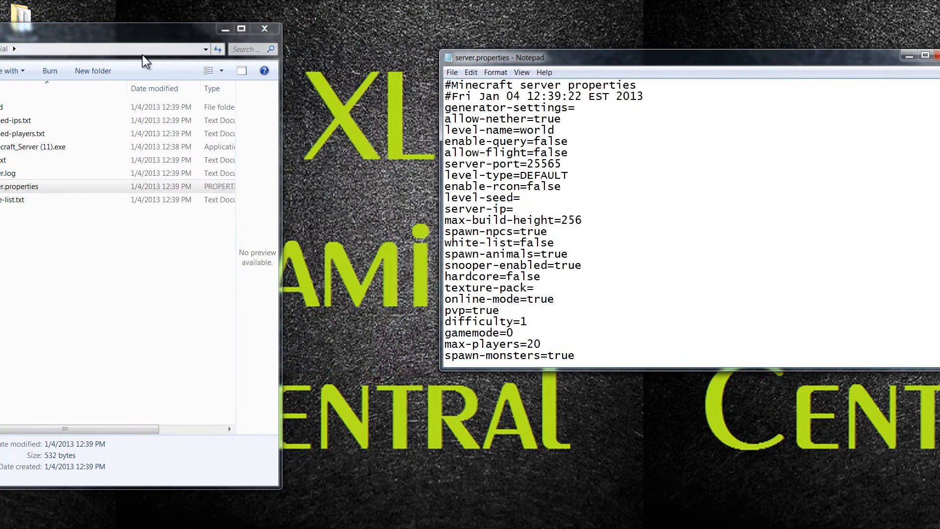
drag(145, 61, 309, 59)
drag(503, 63, 569, 31)
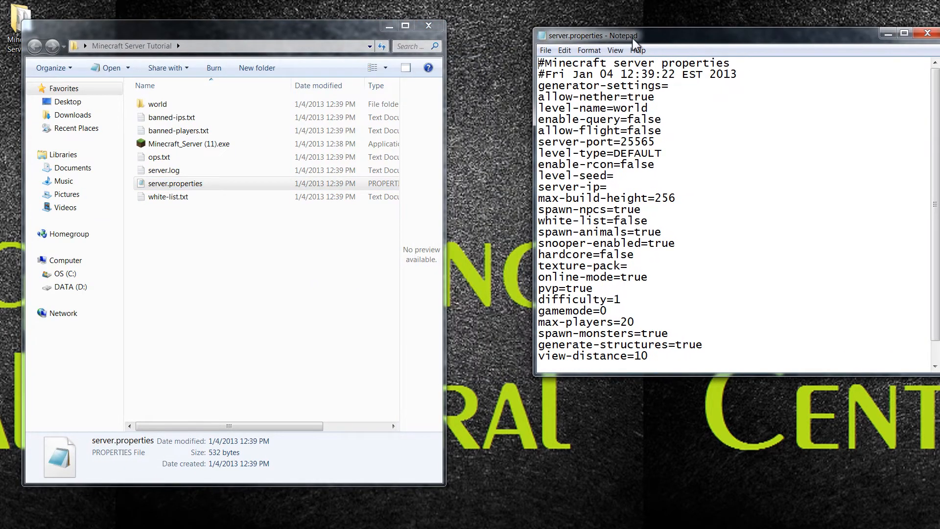
drag(635, 43, 600, 49)
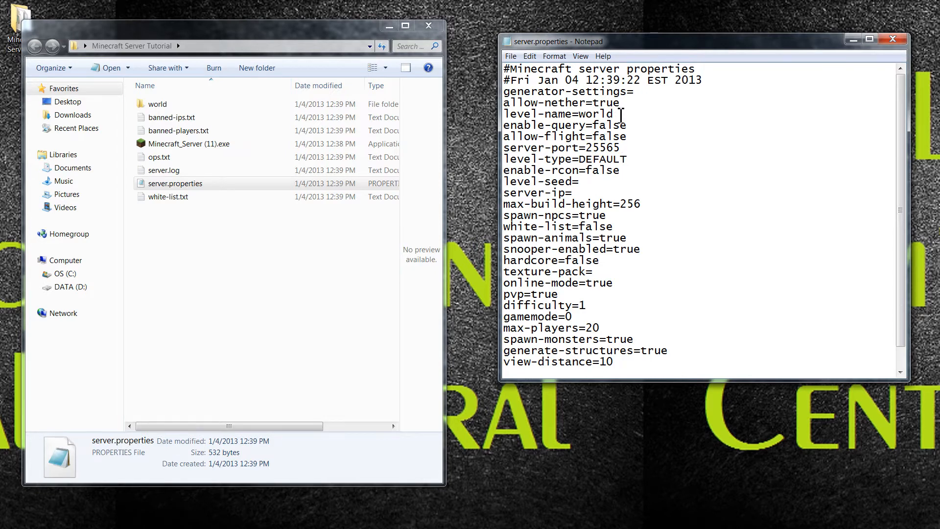
Select the world value on the level-name line, leaving level-name=world unchanged.
drag(612, 116, 587, 116)
click(610, 116)
drag(581, 116, 615, 116)
click(668, 116)
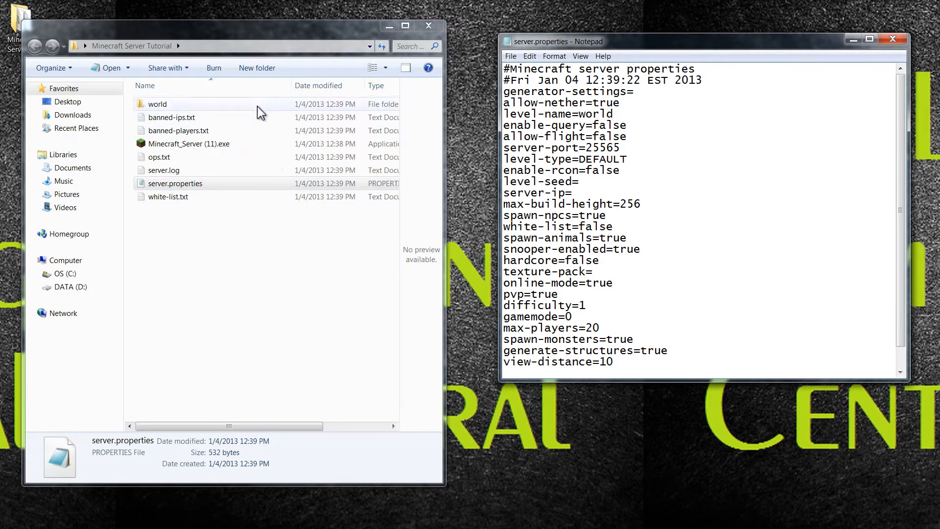
drag(615, 116, 589, 123)
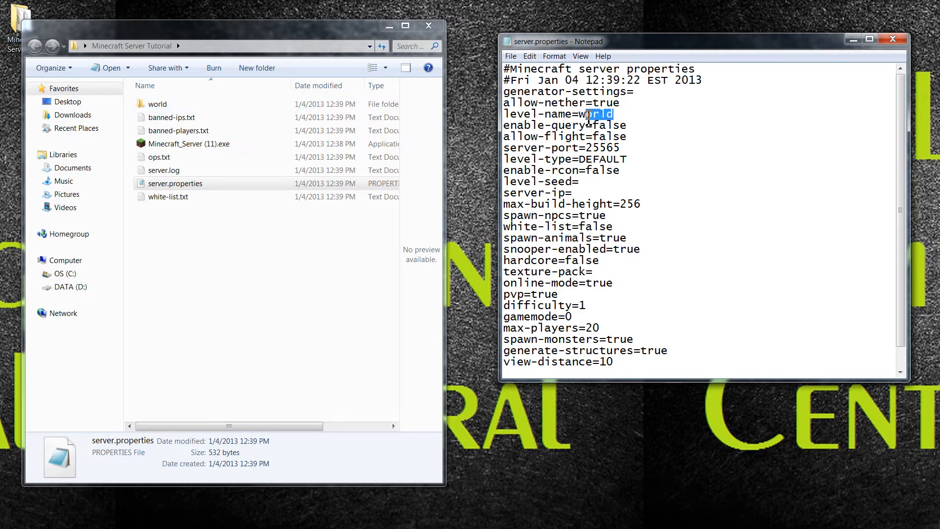
click(629, 117)
click(538, 170)
click(538, 181)
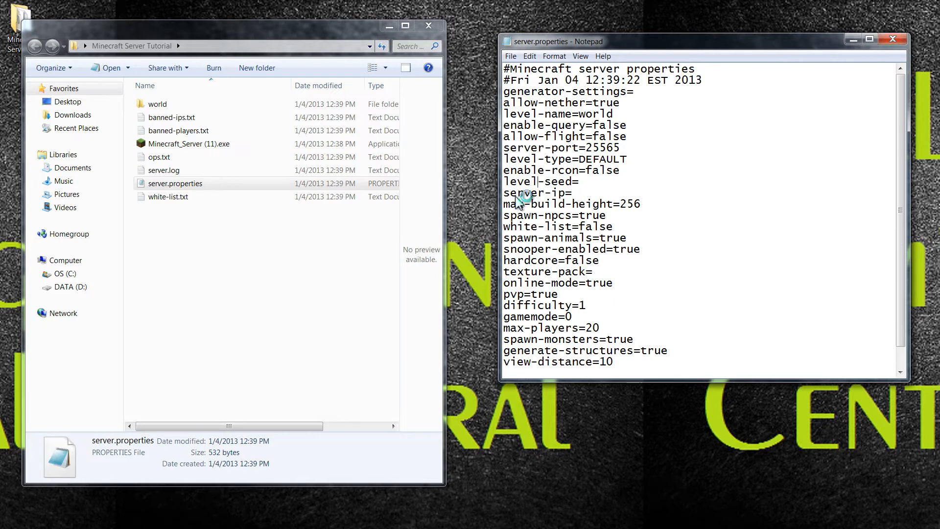
drag(0, 64, 458, 0)
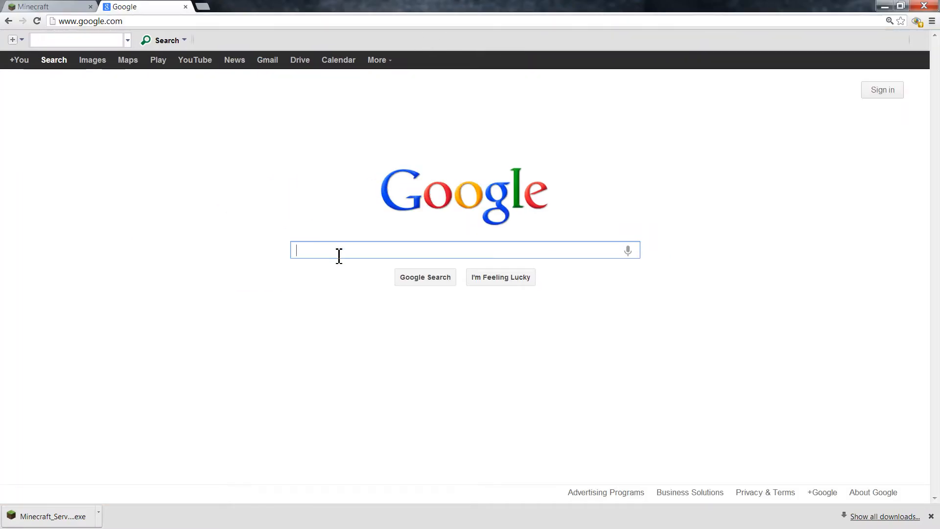
Search Google for 'log me in hamachi', open the Download LogMeIn Hamachi page, and accept the Conditions of Use.
text(log me in ha)
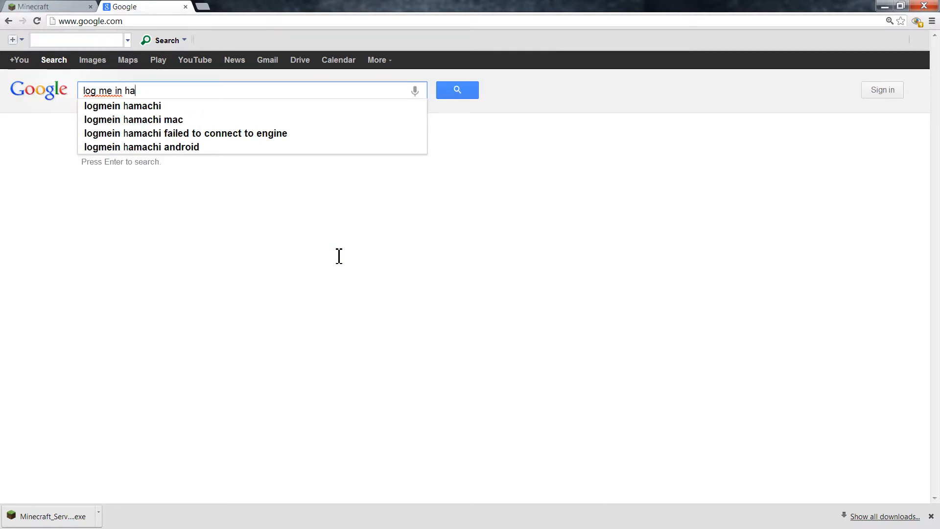
text(machi)
key(Return)
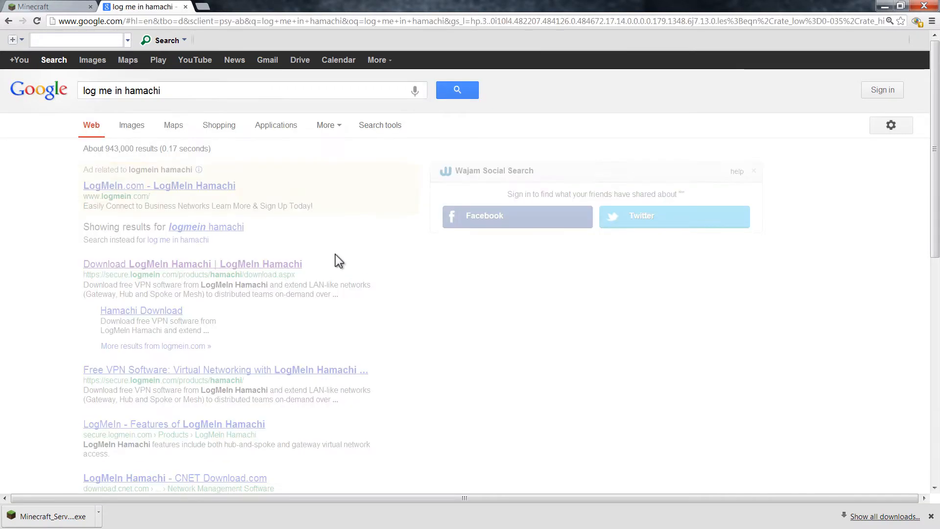
scroll(292, 275, down, 3)
scroll(292, 274, down, 6)
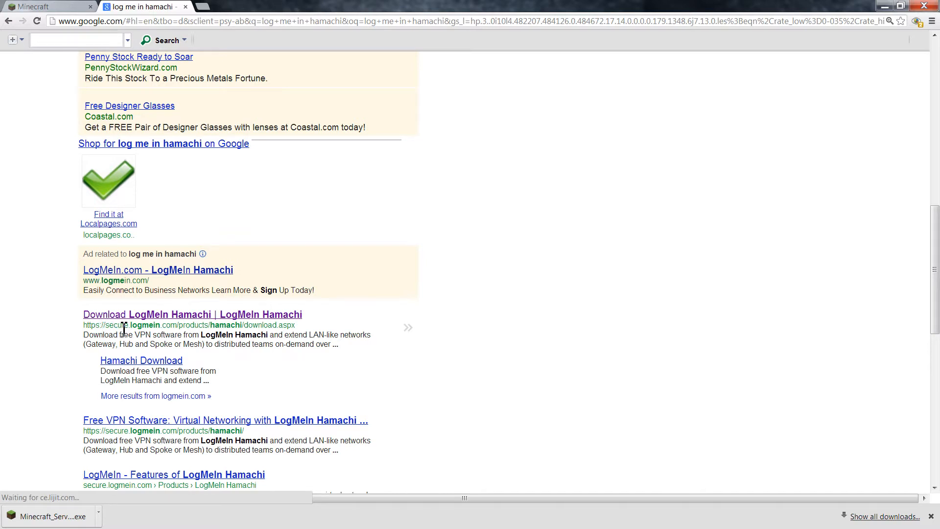
click(222, 318)
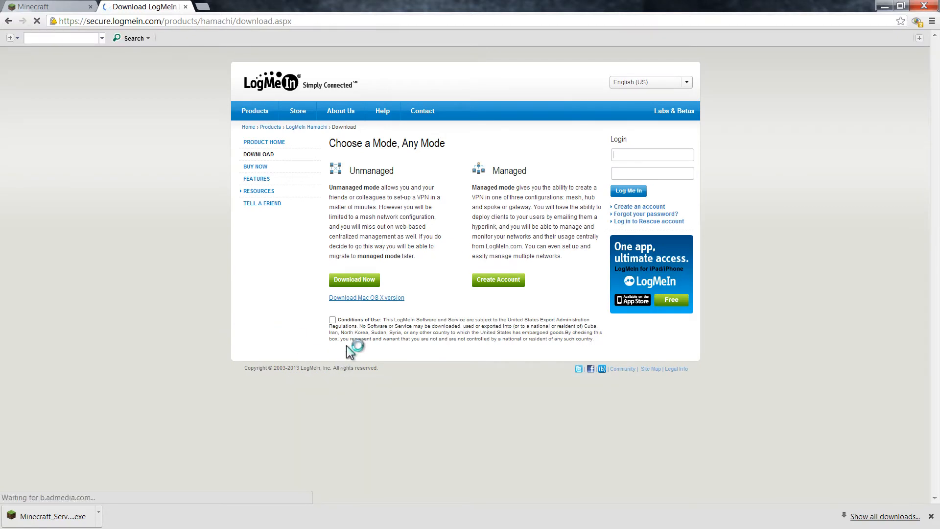
click(333, 320)
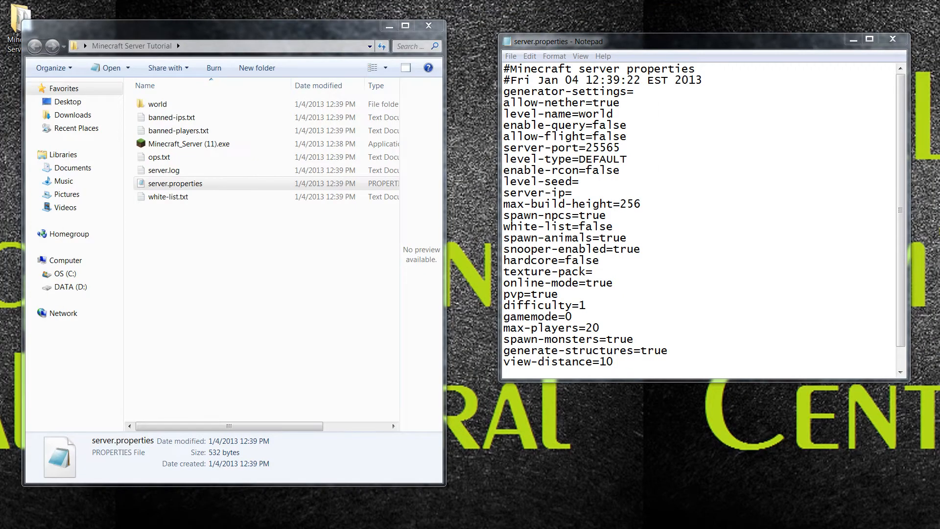
Move the Hamachi window over the server folder and bring up the Network menu.
drag(0, 87, 333, 84)
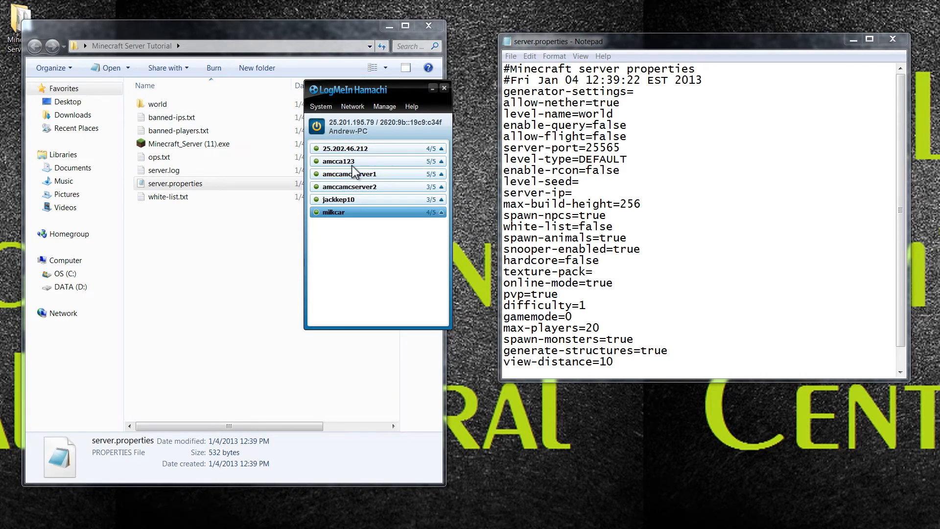
mouse_move(358, 214)
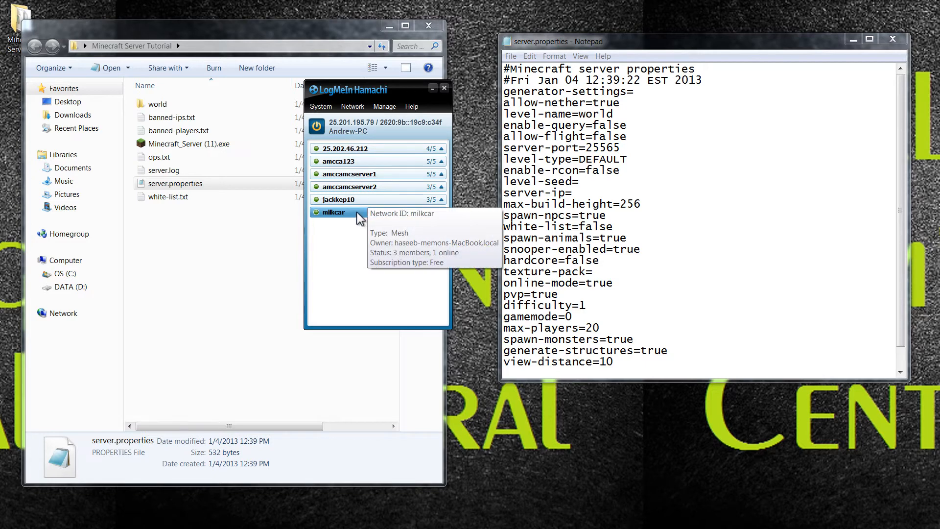
click(356, 106)
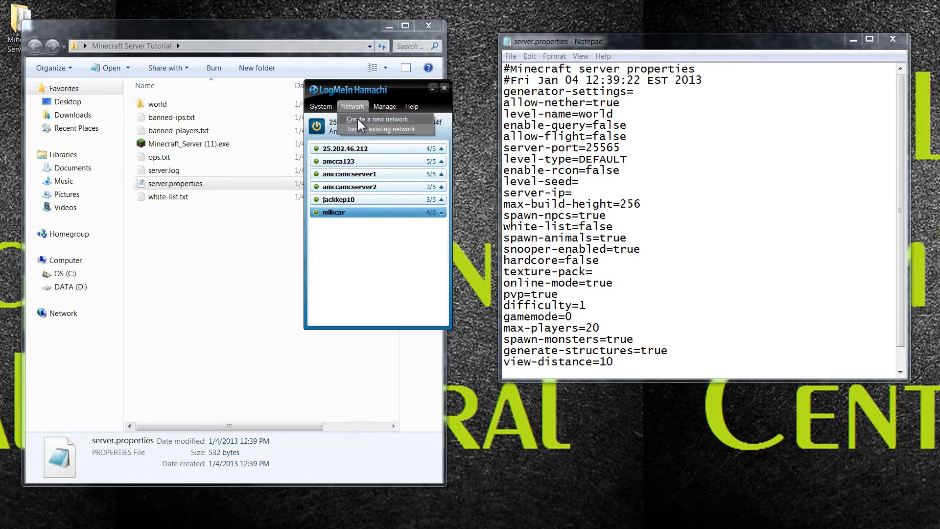
Create the Hamachi network TutorialTestXL with a confirmed password and select it in the list.
click(358, 120)
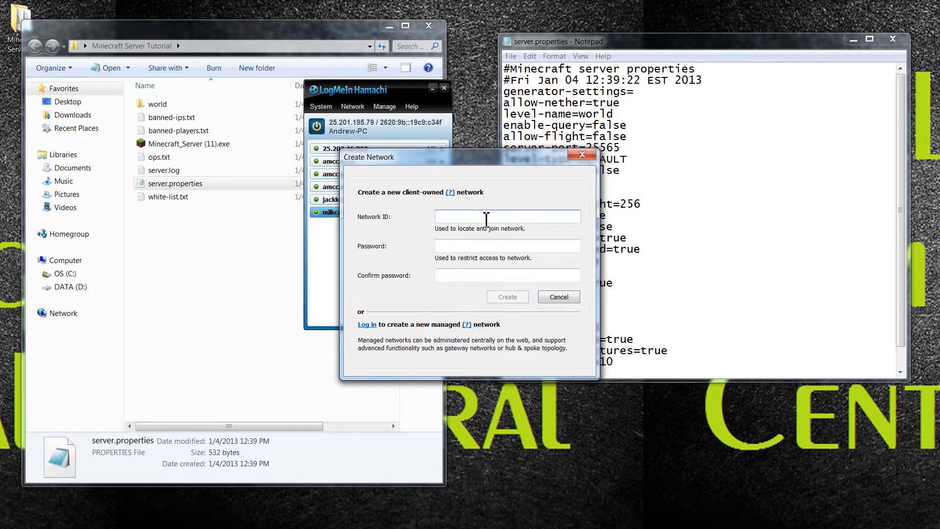
text(Tuto)
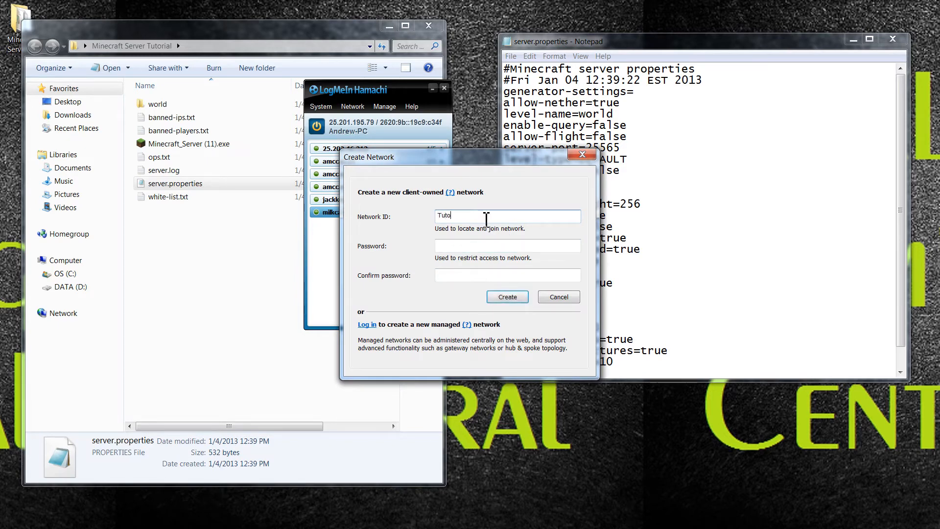
text(rialTestXL)
click(523, 246)
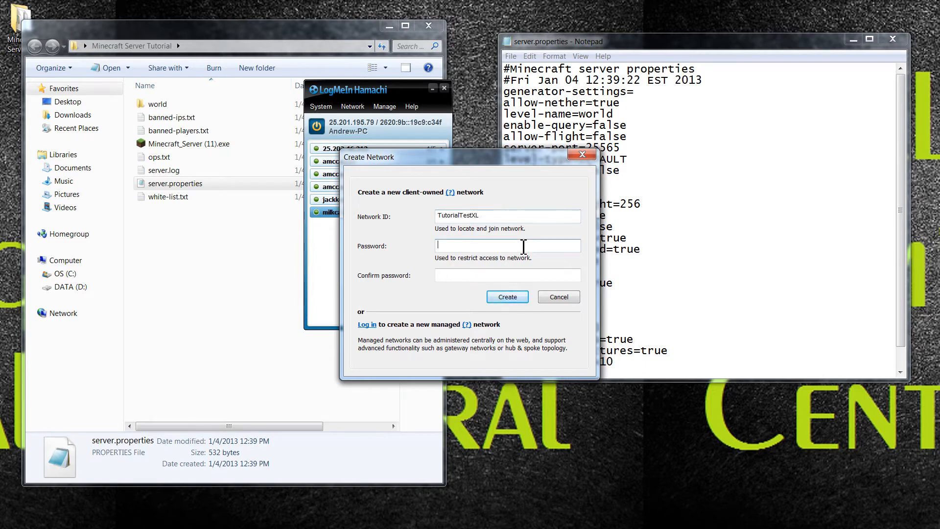
text(••)
key(BackSpace)
key(BackSpace)
text(••)
click(483, 274)
text(••)
click(505, 298)
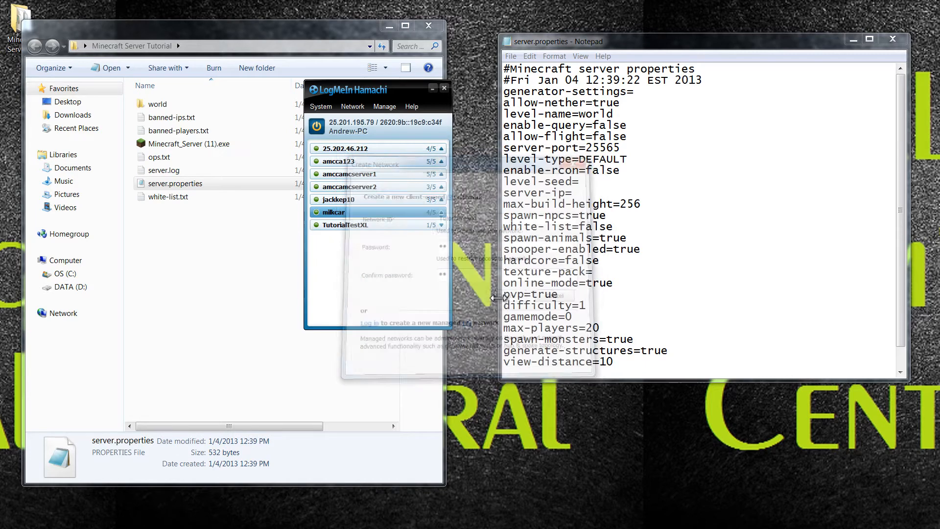
click(360, 226)
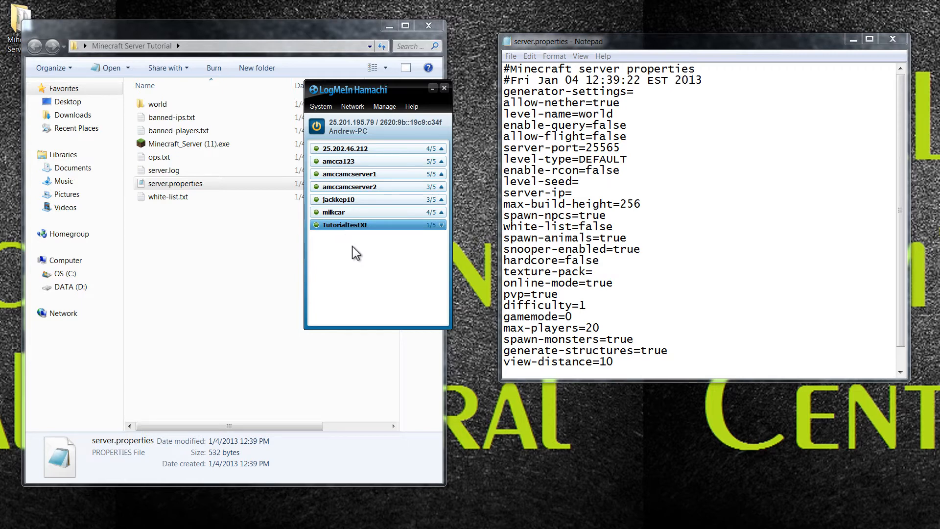
right_click(438, 225)
right_click(374, 224)
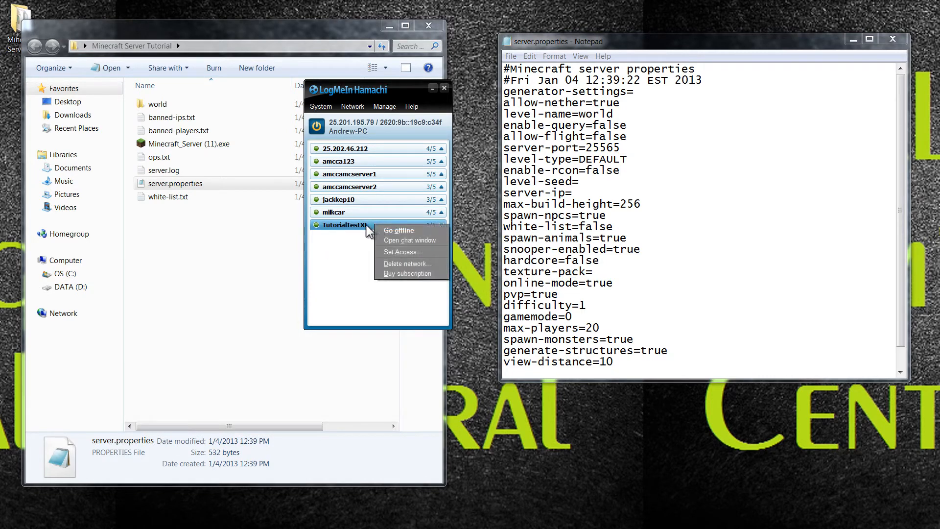
click(390, 251)
drag(481, 166, 446, 155)
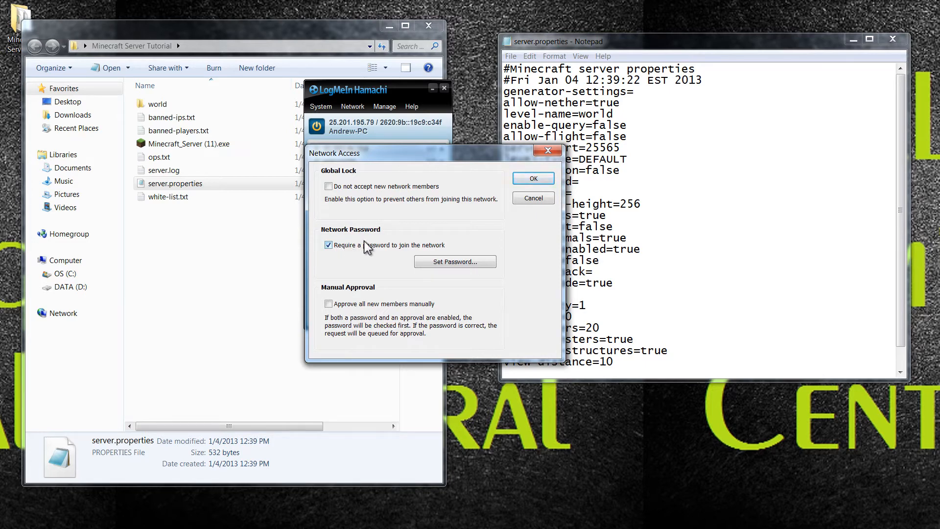
click(455, 263)
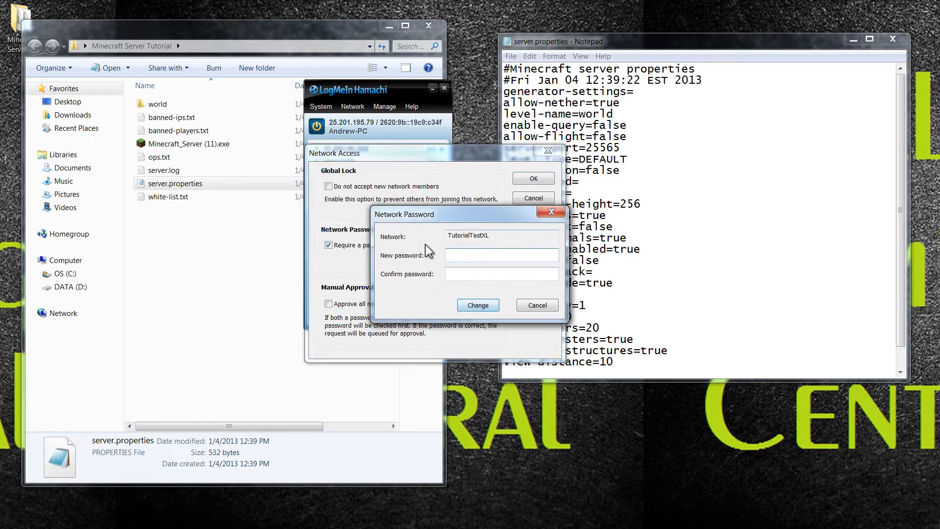
click(552, 212)
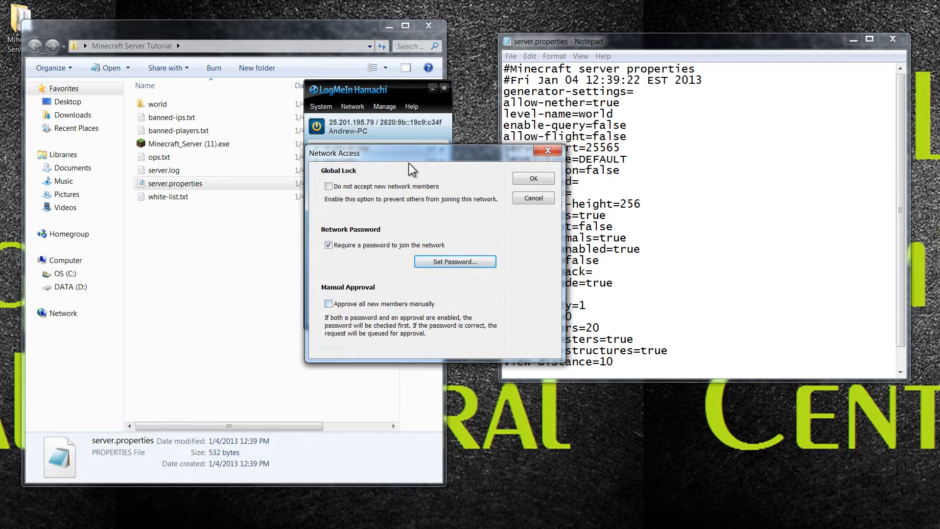
click(527, 163)
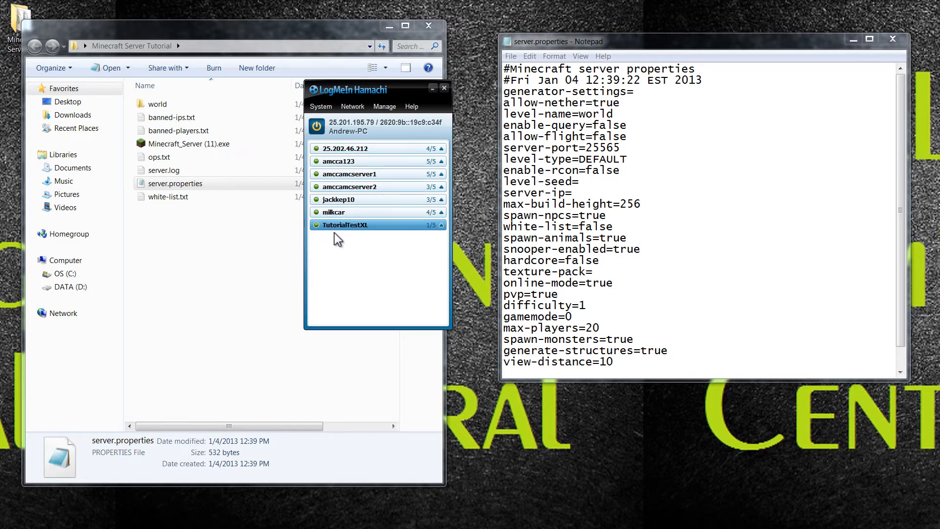
Move the Hamachi window lower and right, and bring server.properties to the front.
drag(378, 90, 379, 92)
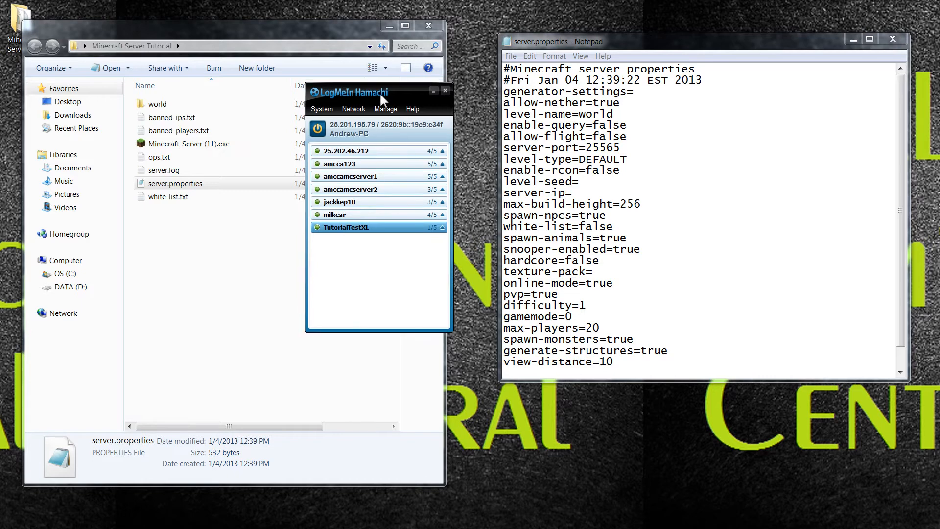
mouse_move(393, 186)
mouse_move(415, 163)
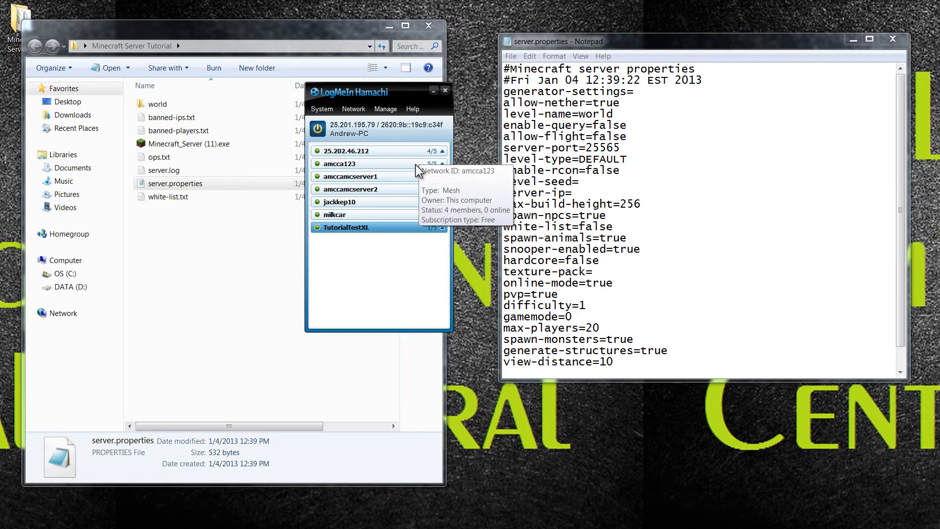
click(445, 90)
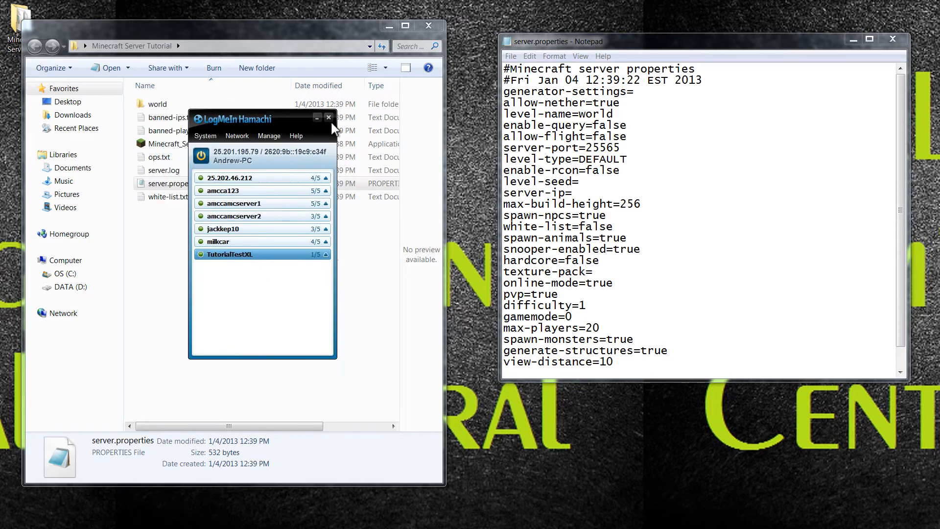
drag(371, 121, 392, 148)
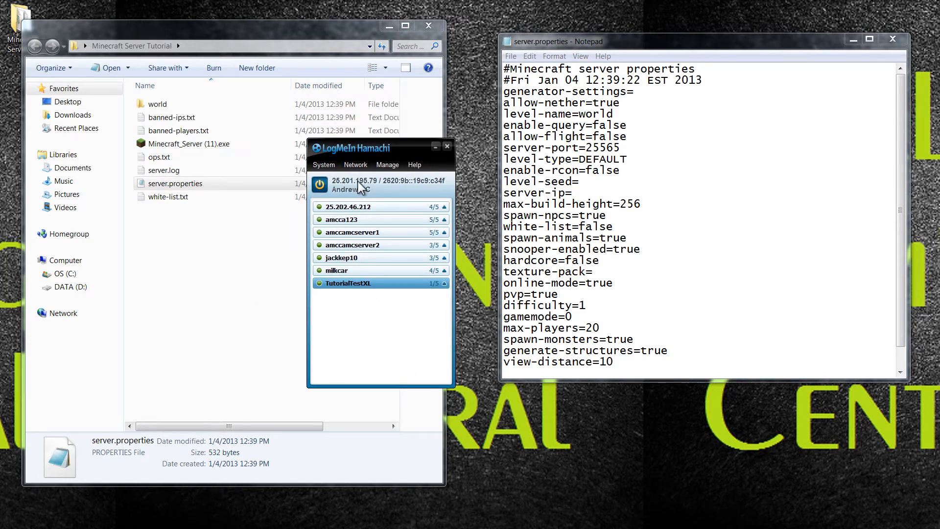
click(587, 192)
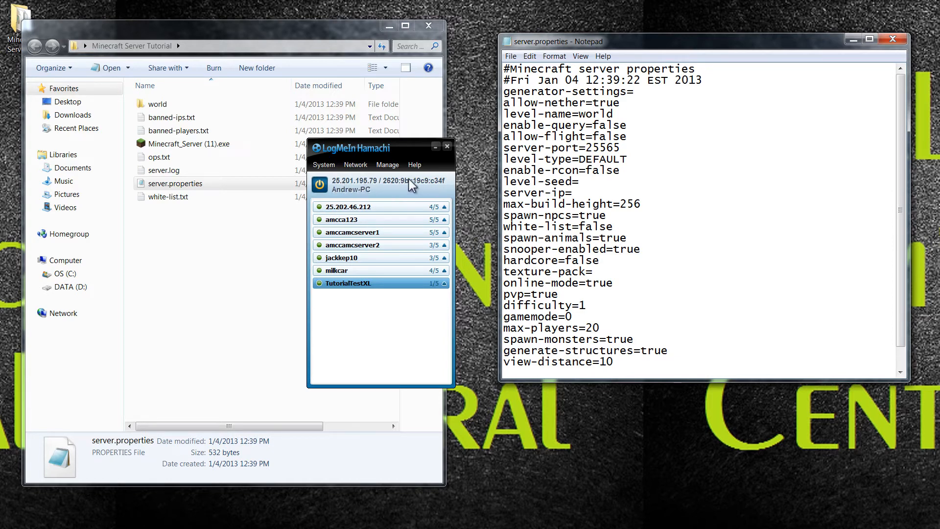
click(369, 180)
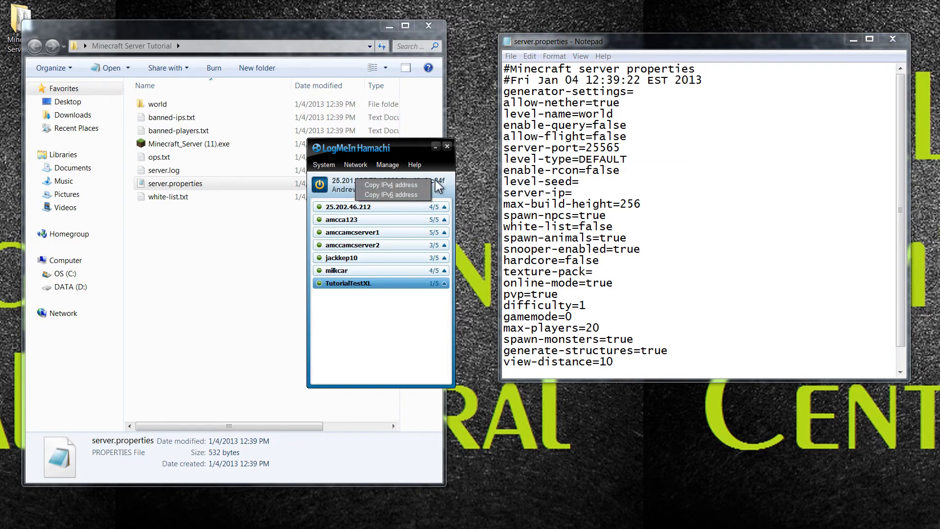
click(380, 185)
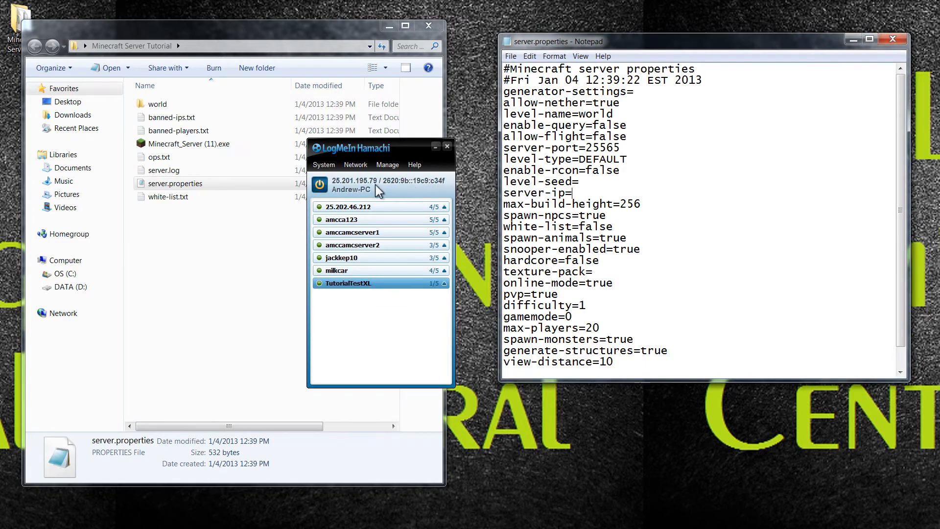
click(346, 178)
Paste 25.201.195.79 after server-ip= in server.properties, then minimize Hamachi.
click(350, 183)
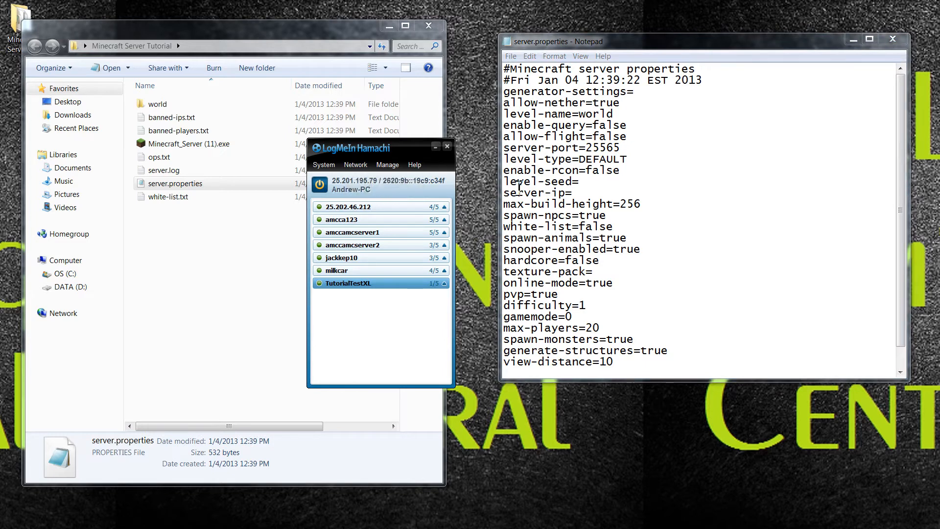
click(578, 192)
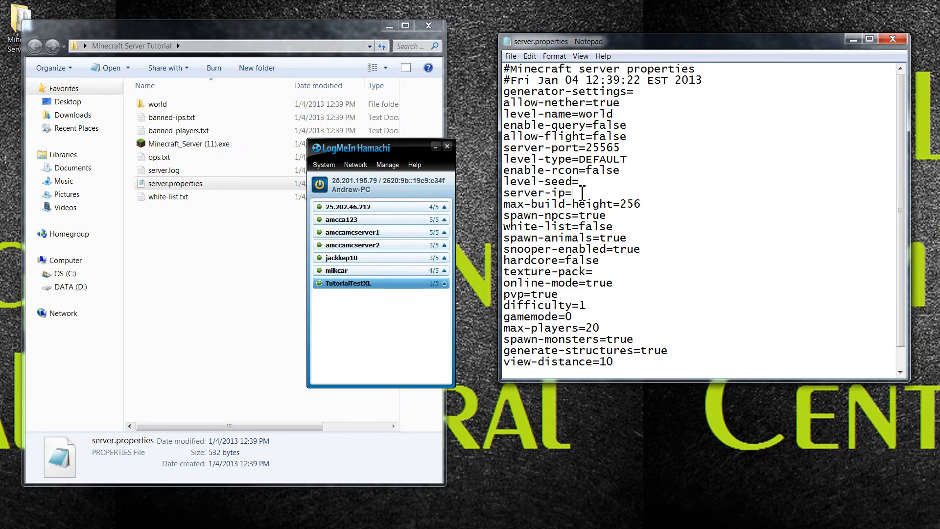
right_click(574, 193)
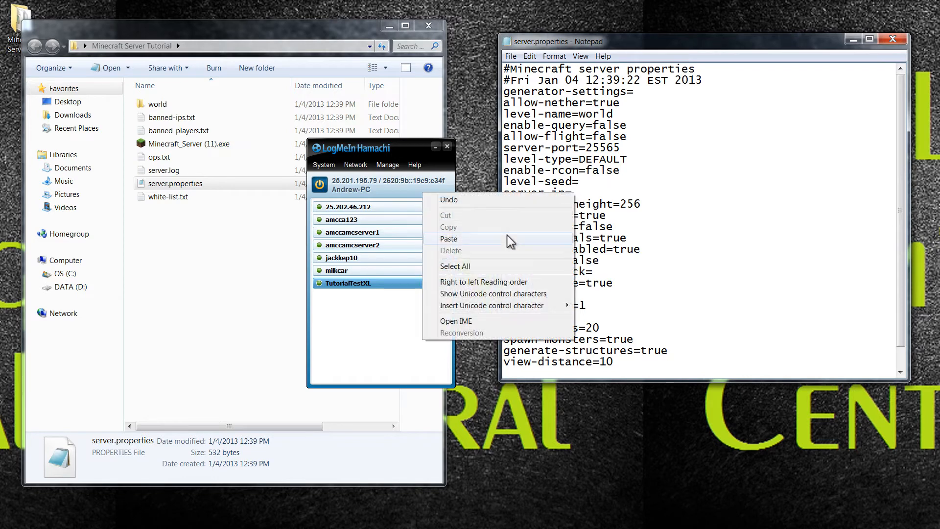
click(482, 237)
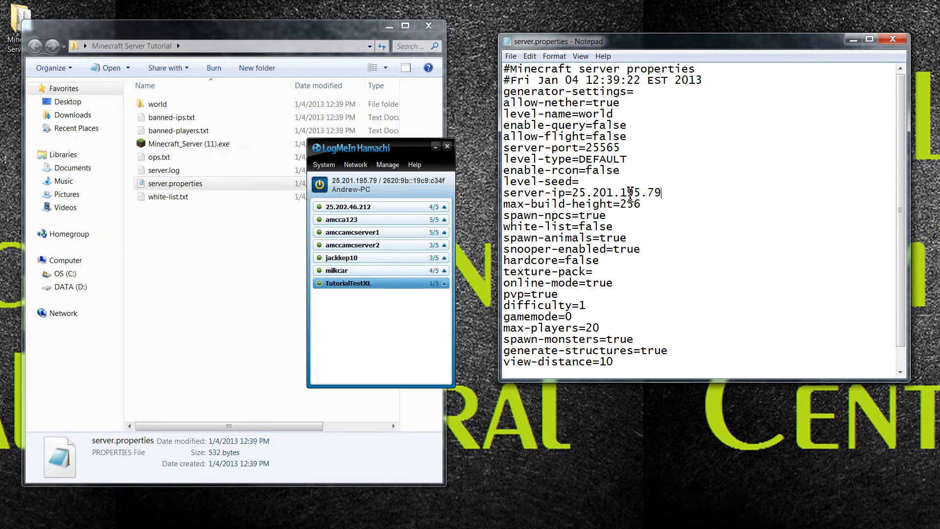
drag(409, 151, 323, 128)
click(325, 128)
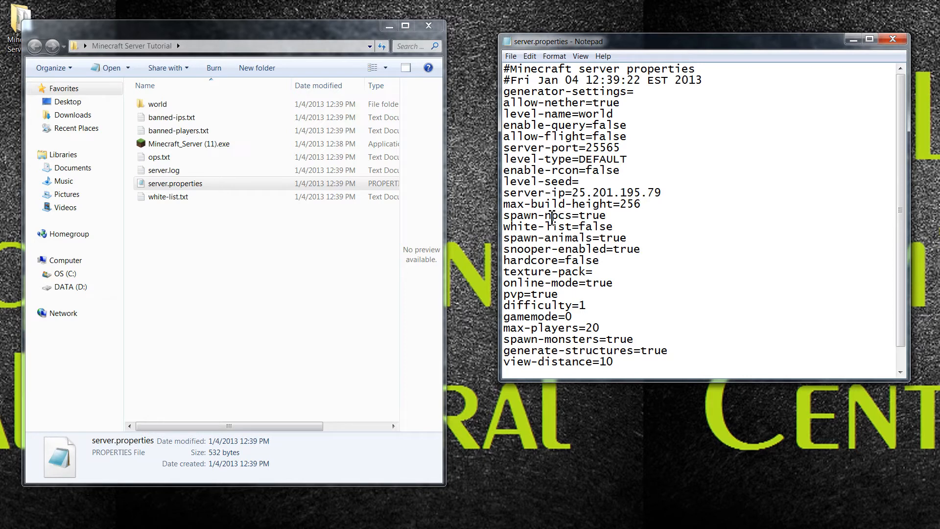
click(217, 203)
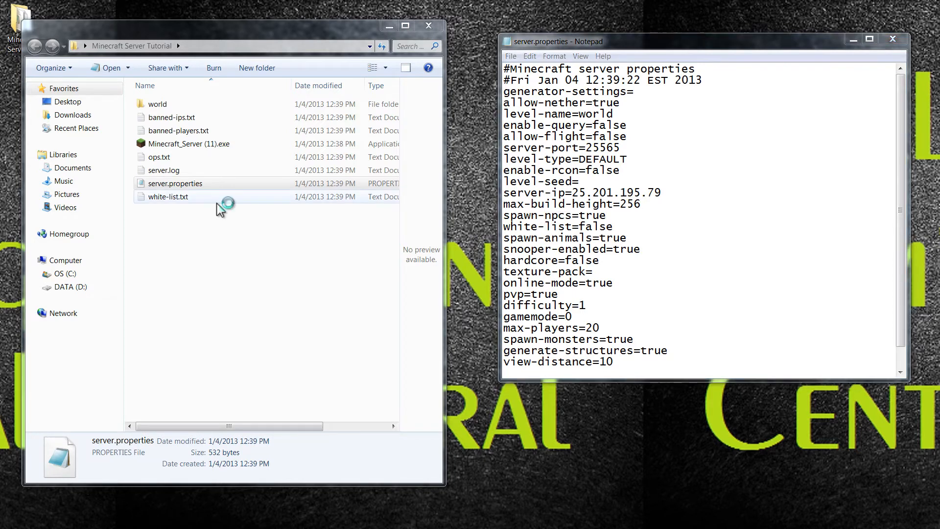
double_click(216, 203)
drag(441, 159, 403, 149)
drag(250, 59, 245, 32)
drag(243, 340, 249, 436)
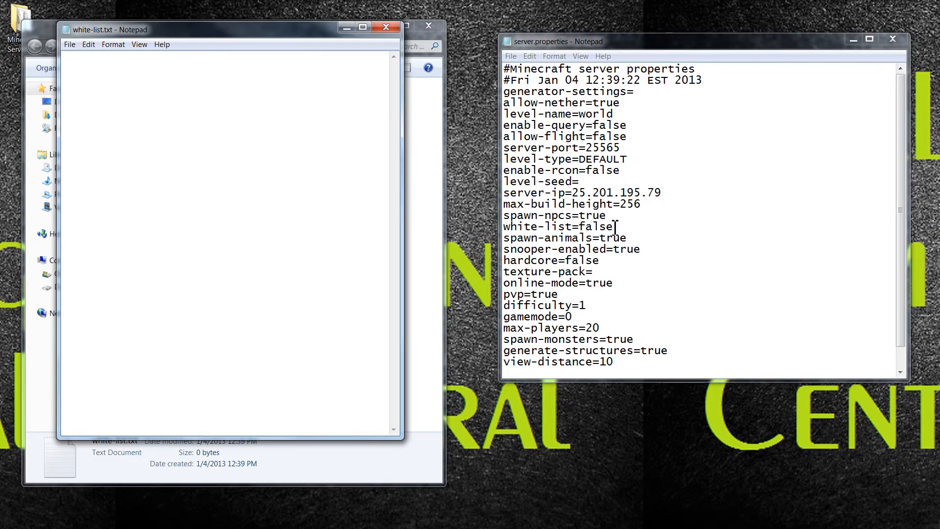
text(amcca)
key(Return)
text(jackkep)
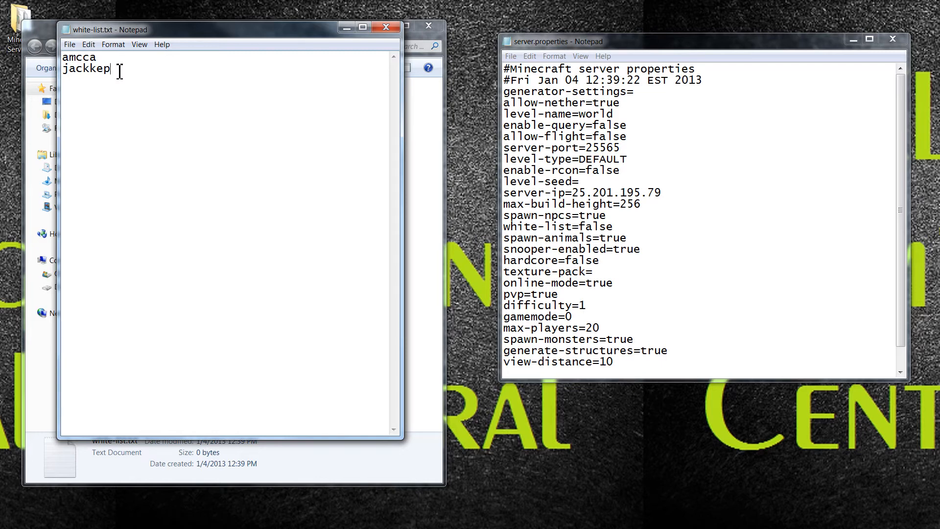
click(624, 228)
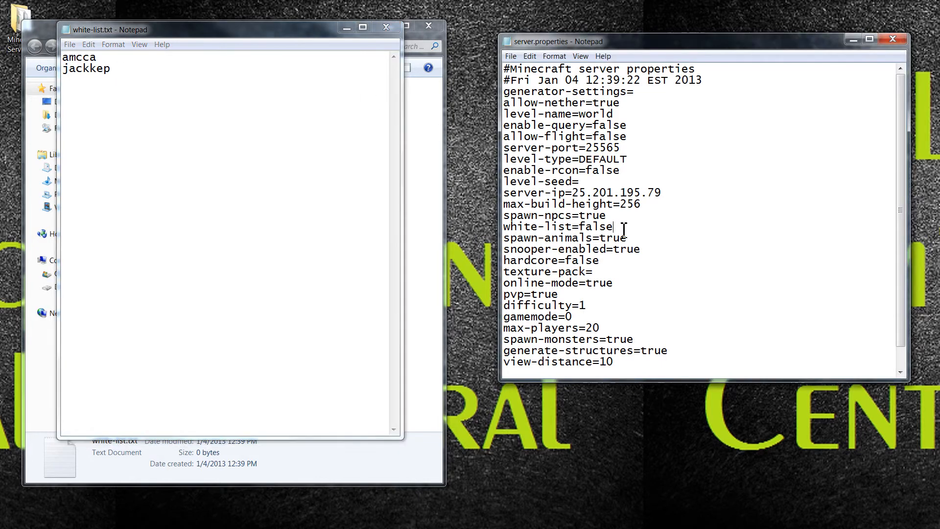
key(BackSpace)
key(BackSpace)
key(BackSpace)
key(BackSpace)
key(BackSpace)
text(true)
key(BackSpace)
key(BackSpace)
key(BackSpace)
key(BackSpace)
key(BackSpace)
text(f)
key(BackSpace)
text(=false)
click(385, 28)
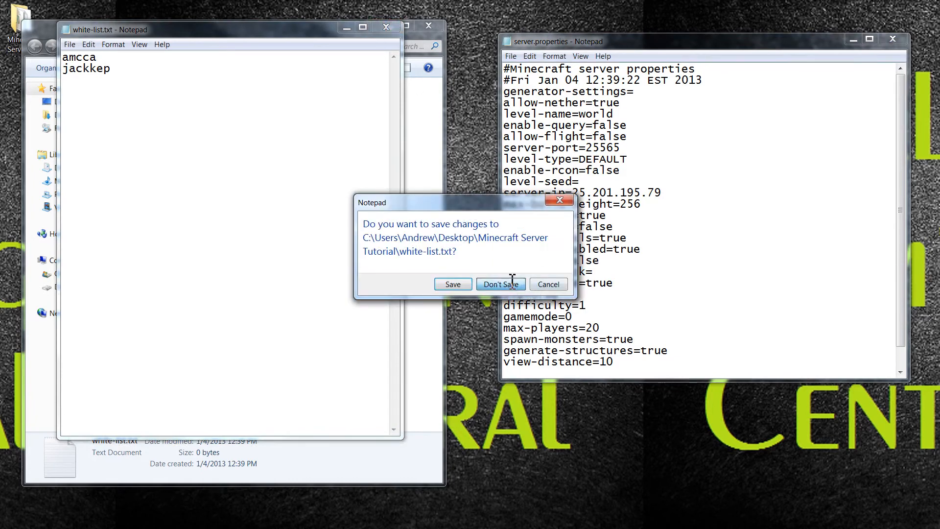
click(512, 282)
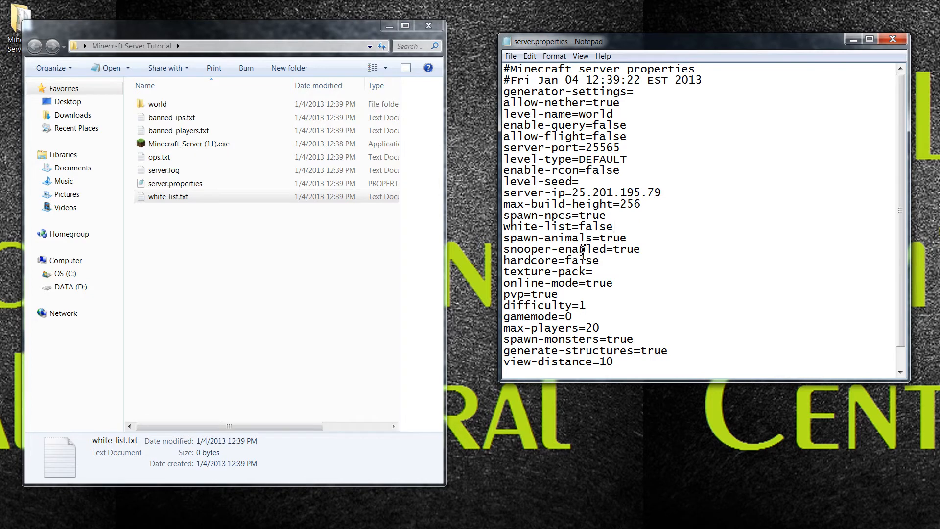
click(581, 250)
click(553, 284)
Change max-players from 20 to 1 and the motd to XLGamingCentral.
click(606, 329)
scroll(607, 327, down, 1)
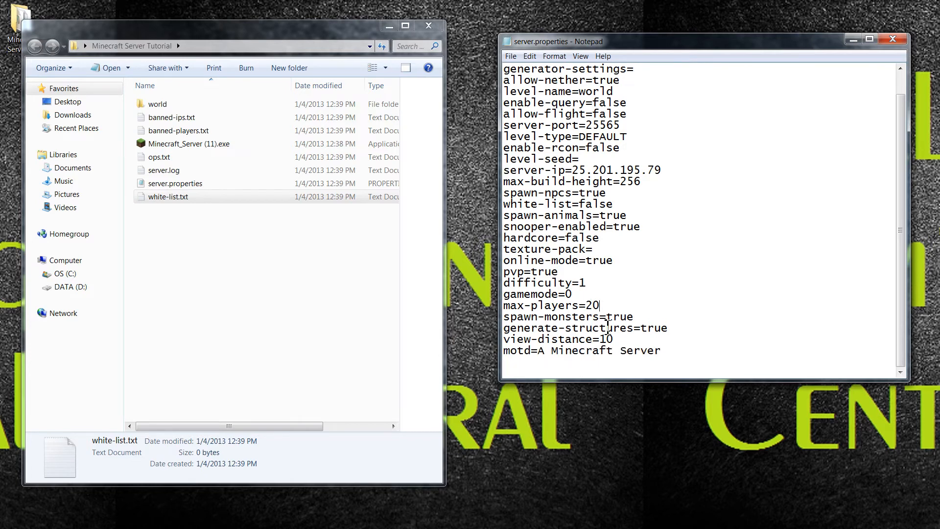
key(BackSpace)
key(BackSpace)
text(1)
click(612, 339)
drag(539, 352, 665, 356)
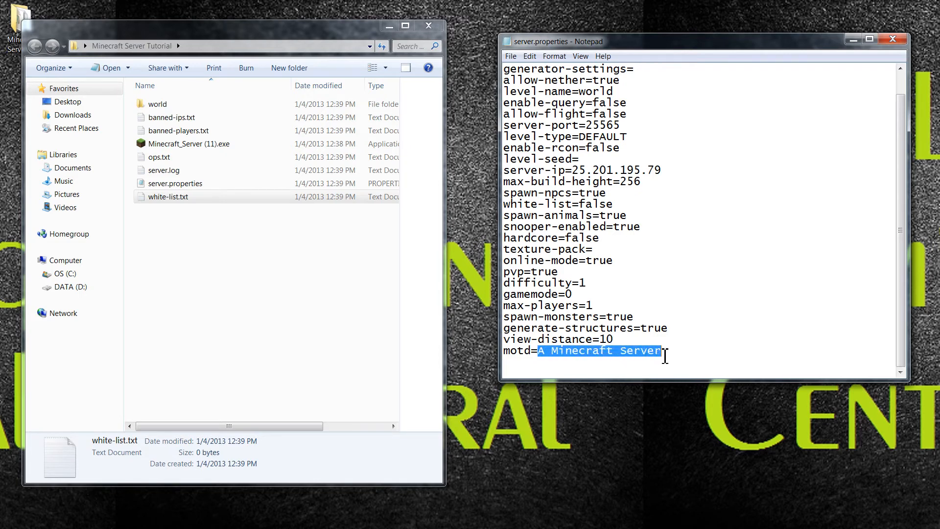
text(XLGa)
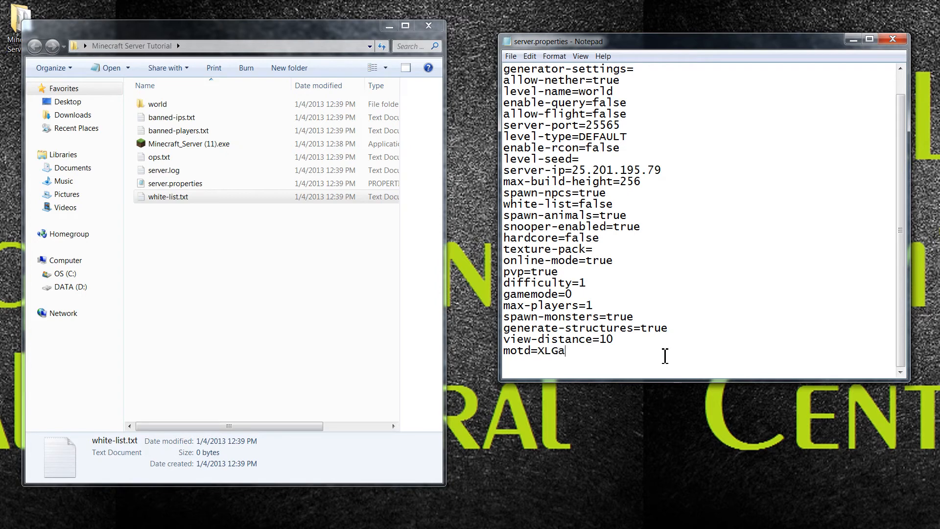
text(mingCentral)
Save server.properties and close Notepad.
click(513, 56)
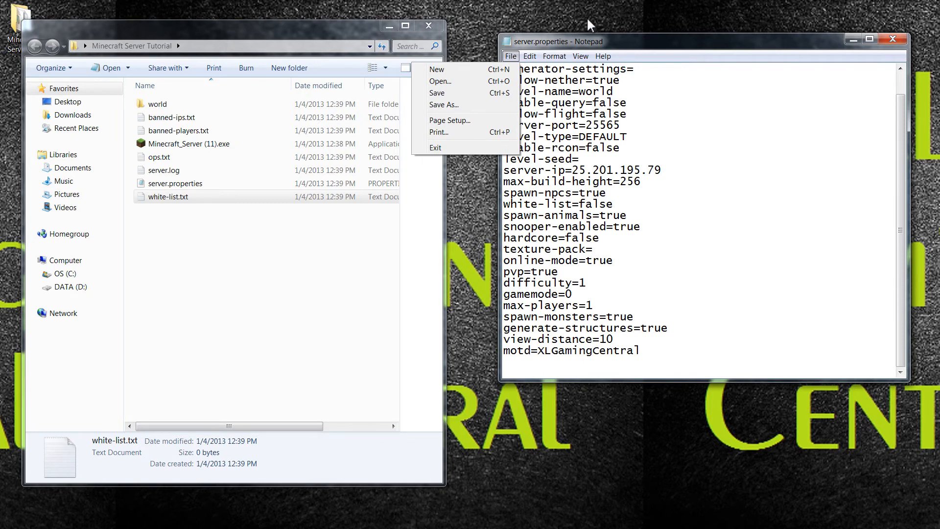
click(436, 93)
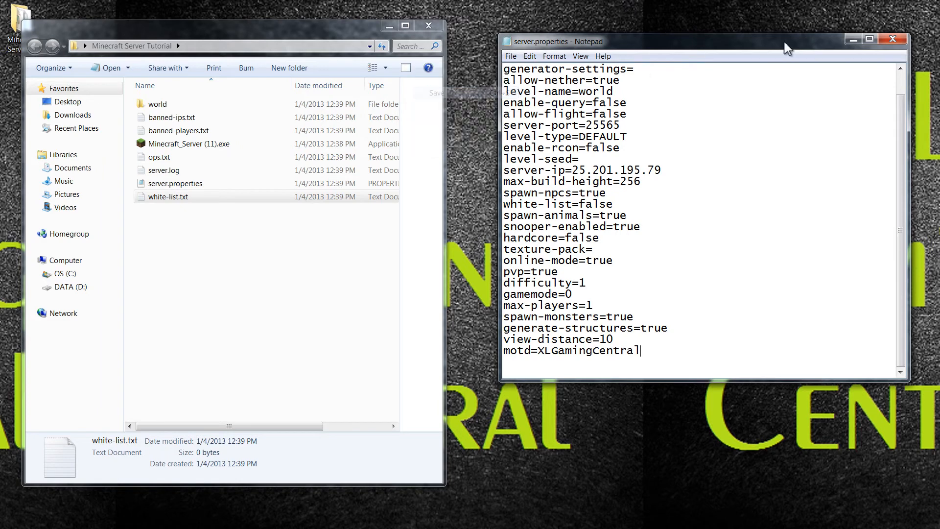
click(892, 39)
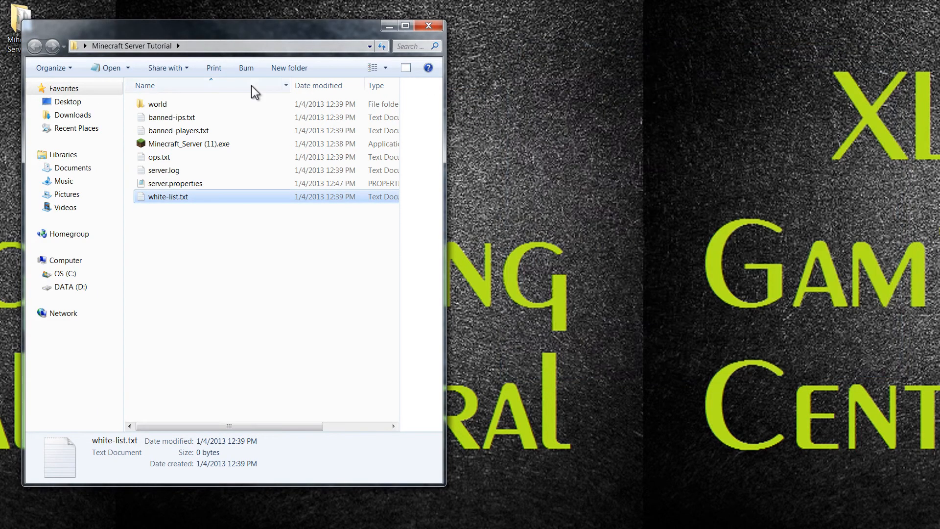
Enter the player's username in ops.txt as operator and save the file in Notepad.
double_click(174, 159)
drag(544, 41, 528, 41)
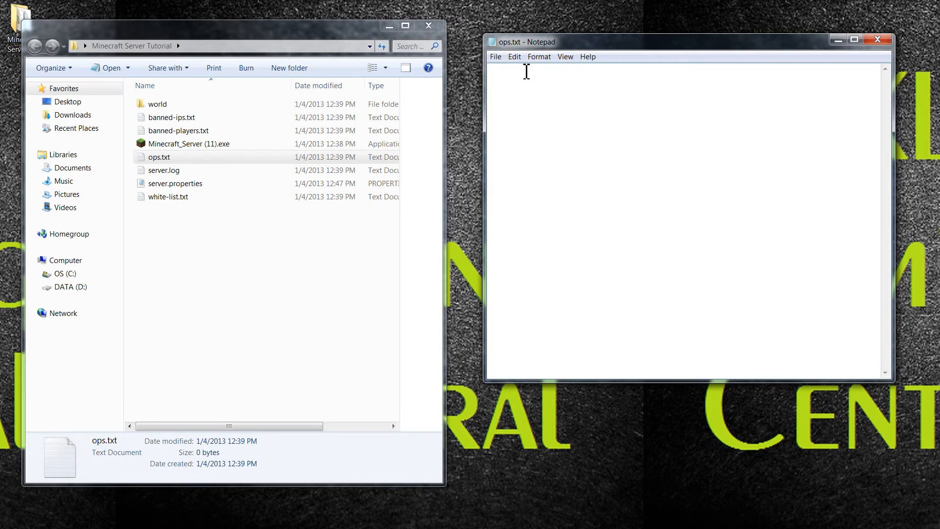
text(amcca)
click(496, 58)
click(422, 93)
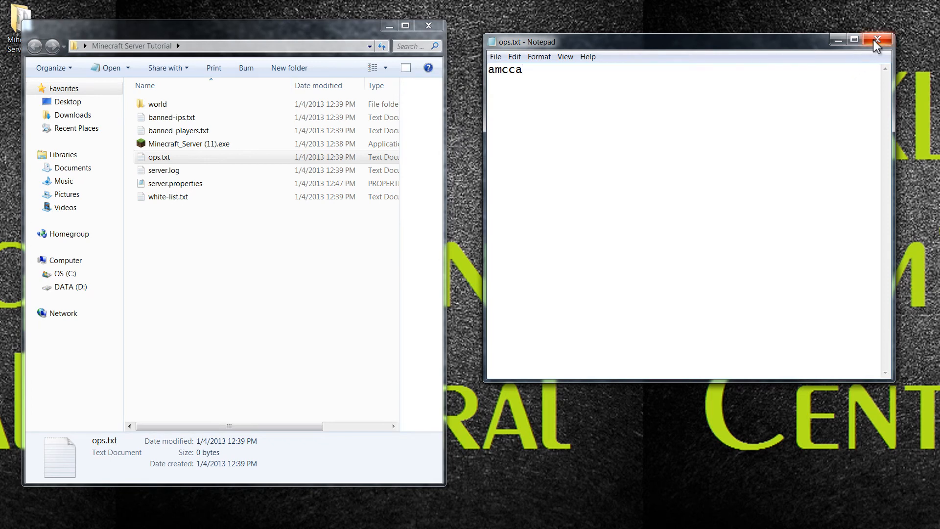
click(877, 39)
drag(182, 29, 245, 32)
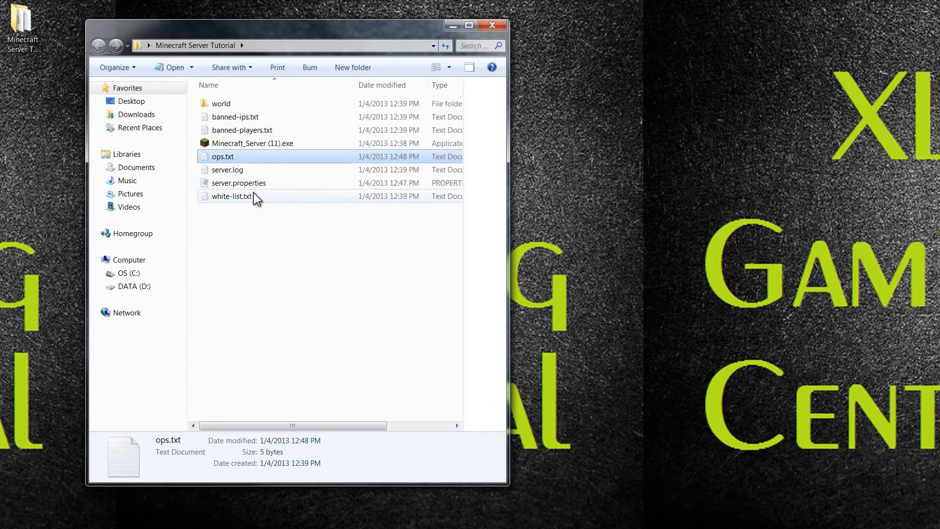
double_click(254, 134)
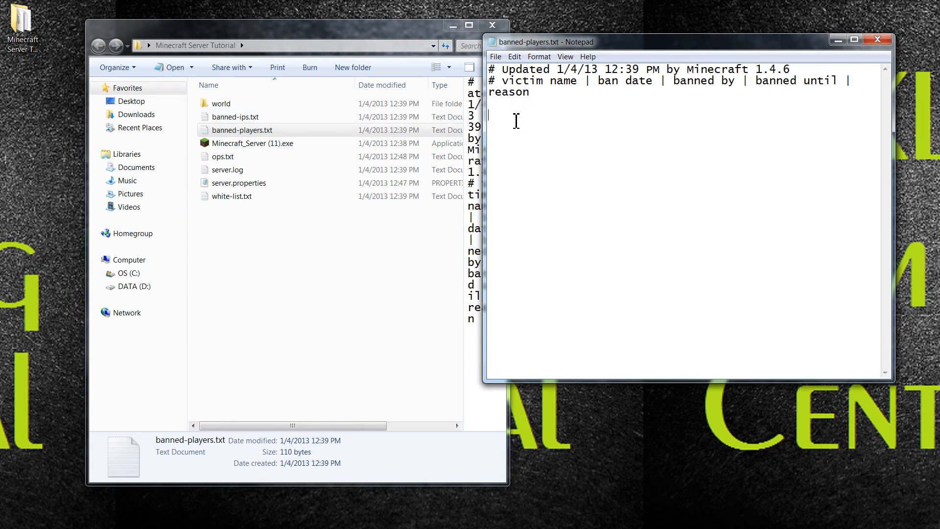
text(killerbepbop190)
key(BackSpace)
key(BackSpace)
key(BackSpace)
key(BackSpace)
key(BackSpace)
key(BackSpace)
key(BackSpace)
key(BackSpace)
key(BackSpace)
key(BackSpace)
key(BackSpace)
key(BackSpace)
key(BackSpace)
key(BackSpace)
key(BackSpace)
click(878, 39)
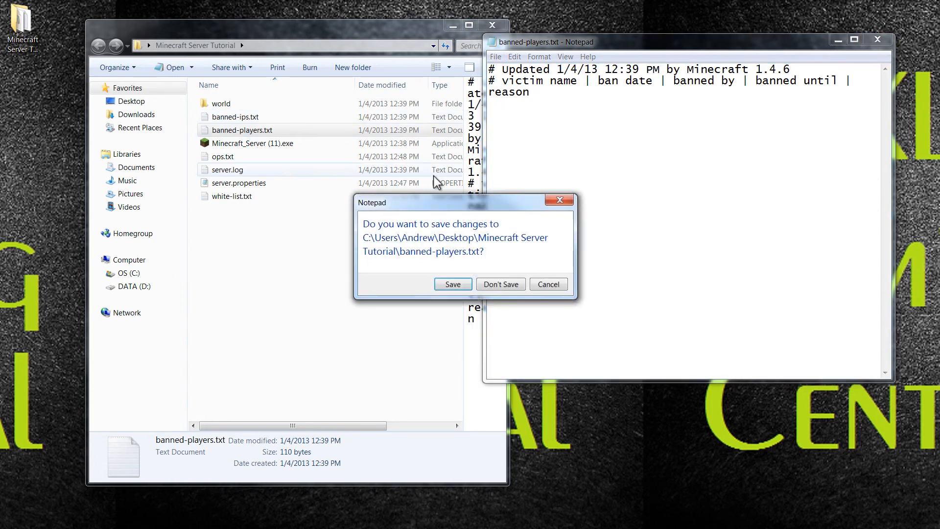
click(512, 285)
drag(389, 32, 412, 30)
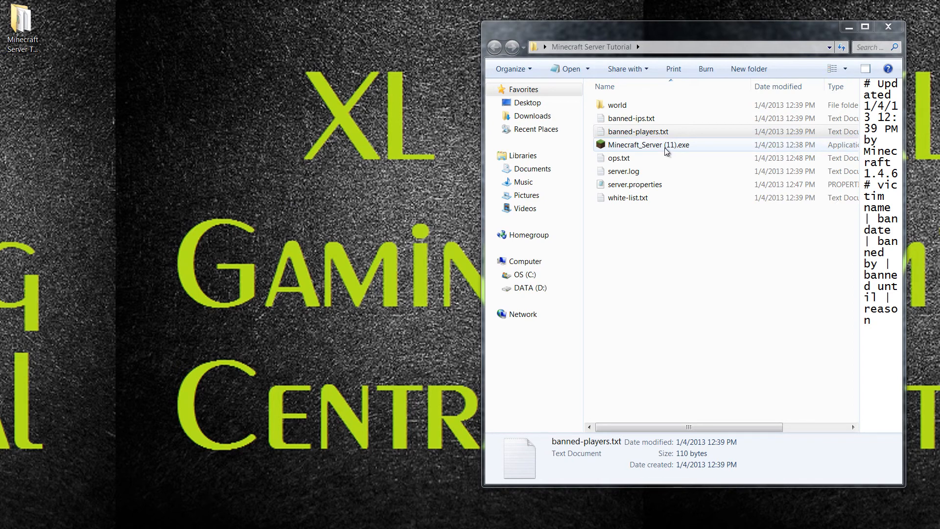
Launch the Minecraft server program, allow it to run, and move its console window.
double_click(651, 145)
click(498, 286)
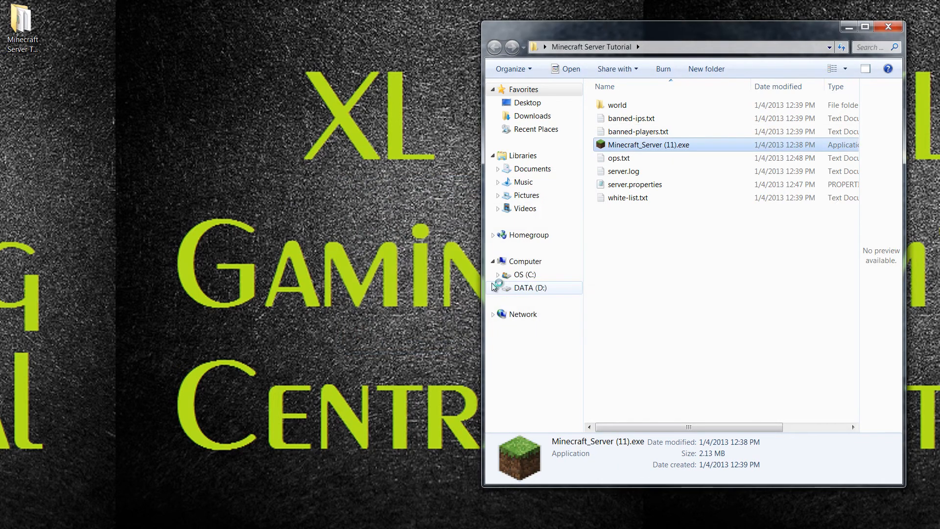
drag(446, 95, 566, 95)
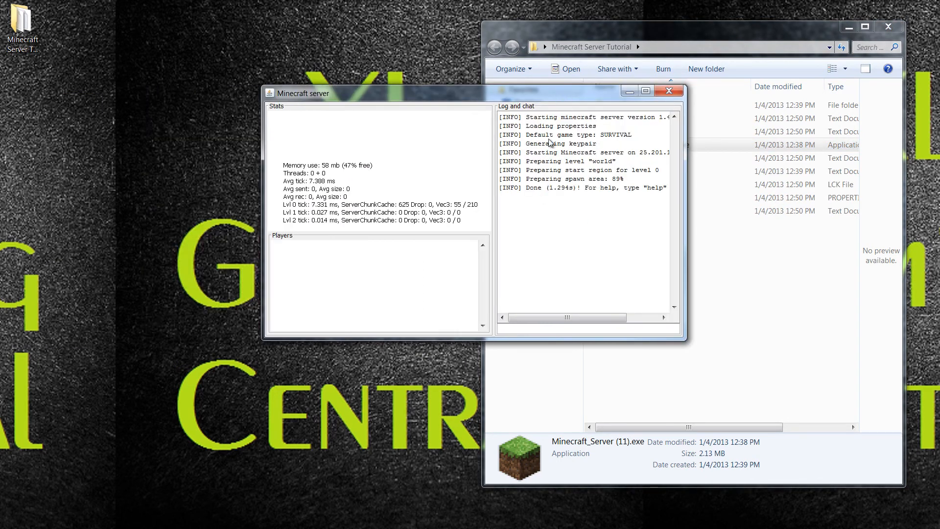
mouse_move(610, 318)
mouse_down()
mouse_move(635, 320)
mouse_move(627, 321)
mouse_up()
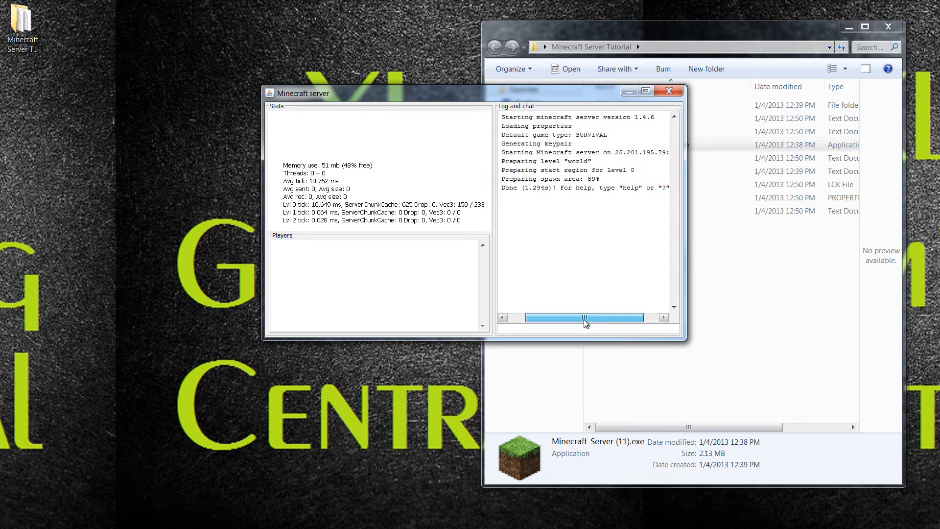
drag(600, 319, 529, 139)
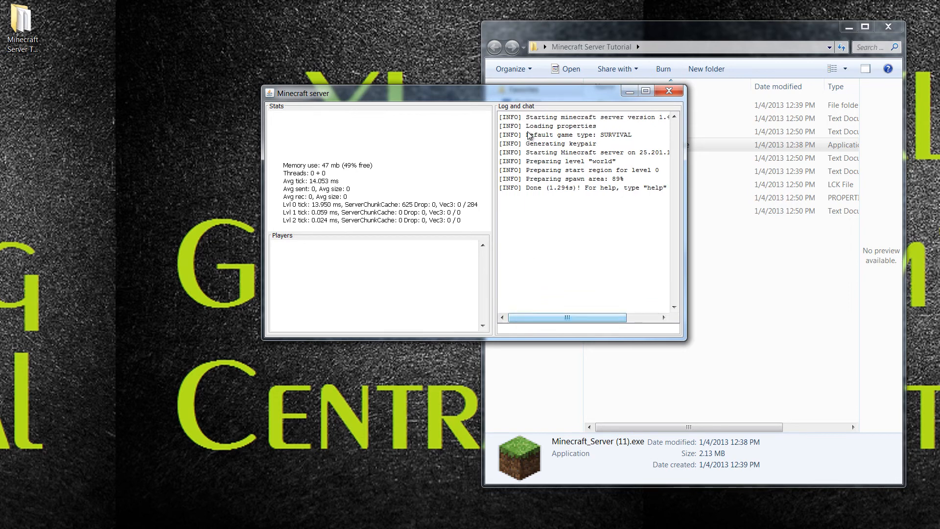
Resize the server console over the file list and bring Minecraft's Direct Connect window into view.
drag(515, 86, 360, 92)
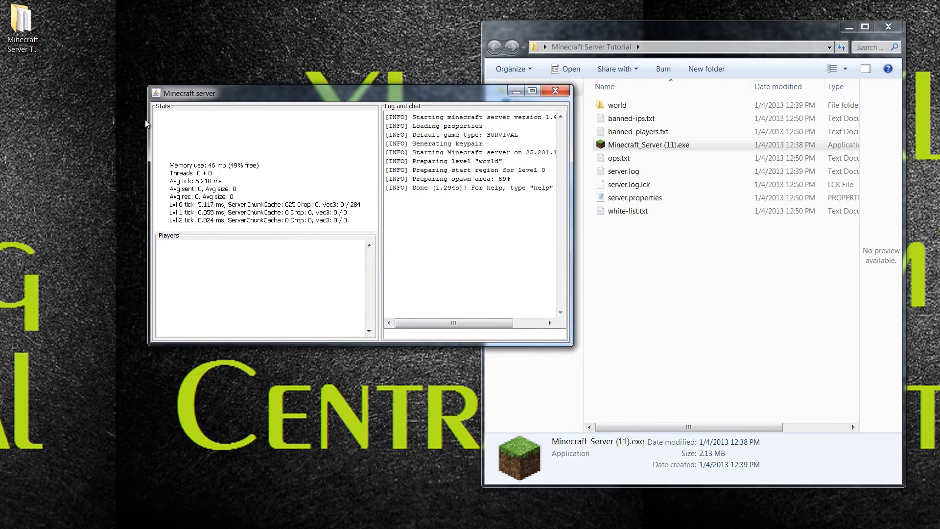
mouse_move(146, 122)
mouse_down()
mouse_move(192, 121)
mouse_move(132, 120)
mouse_up()
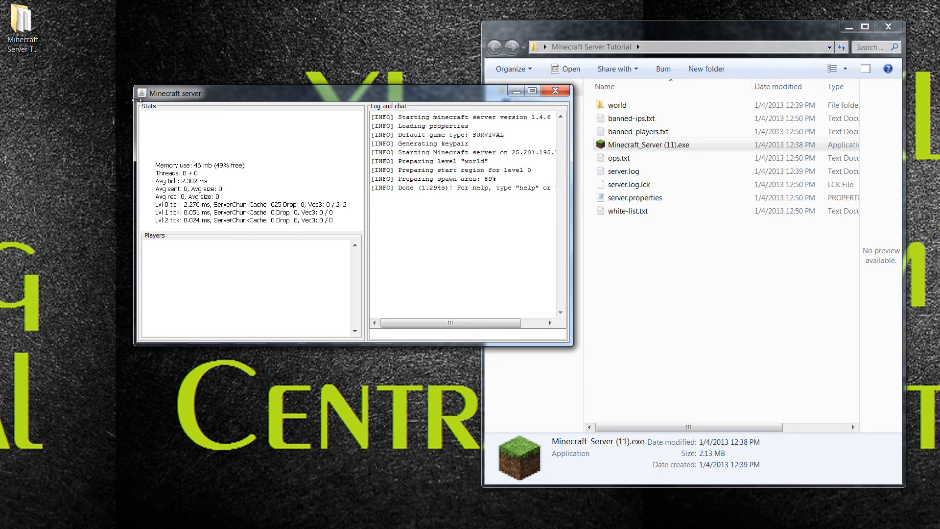
drag(208, 94, 302, 100)
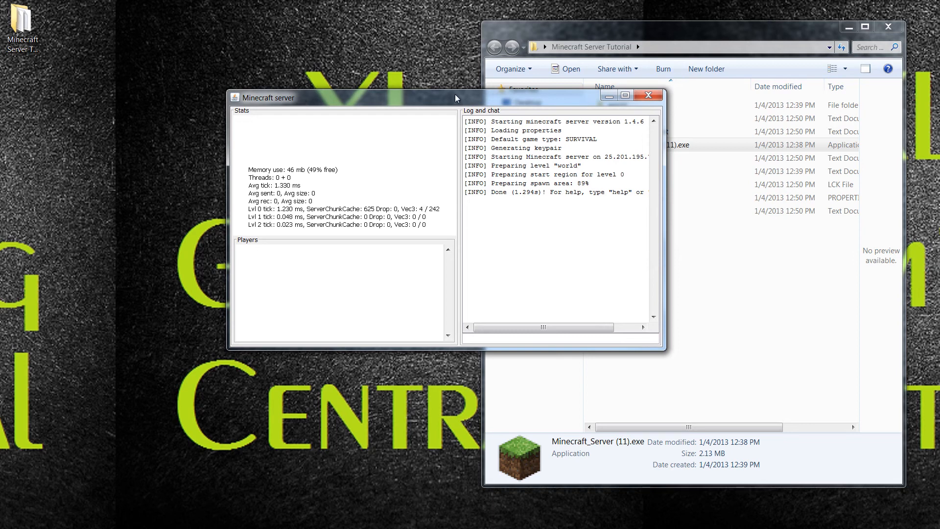
drag(454, 90, 665, 108)
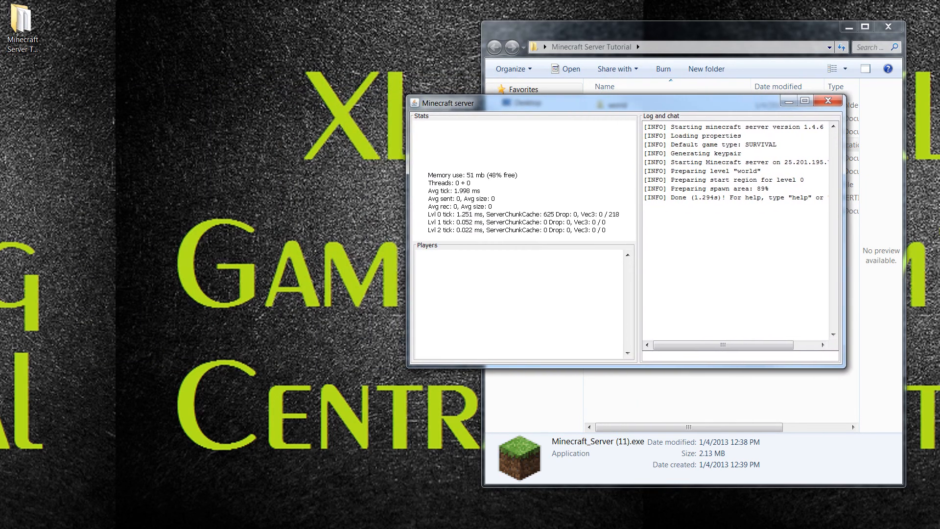
drag(0, 144, 744, 93)
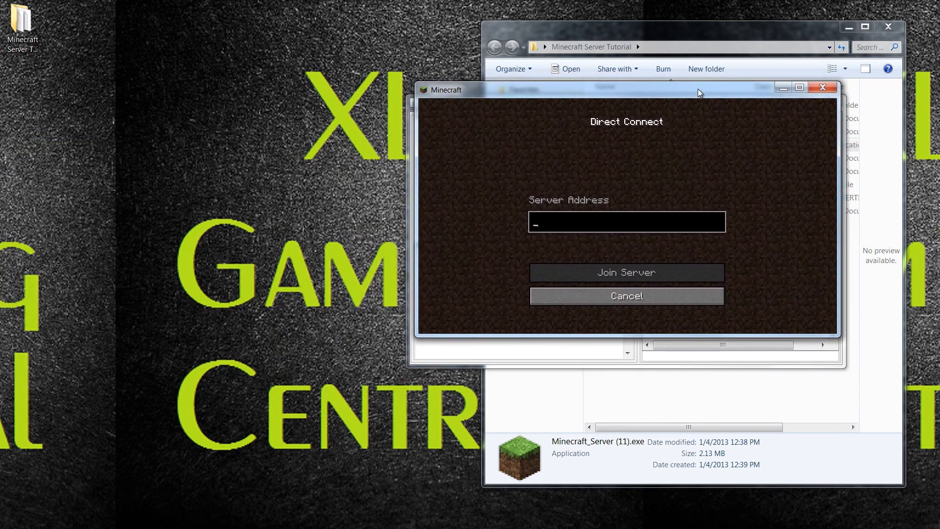
Copy this computer's Hamachi IPv4 address, 25.201.195.79.
key(alt+Tab)
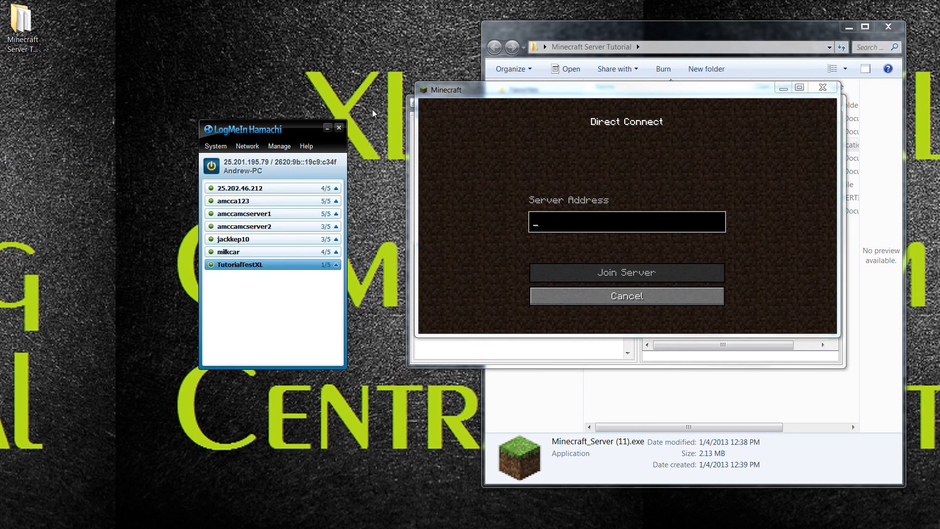
drag(285, 131, 254, 127)
click(212, 160)
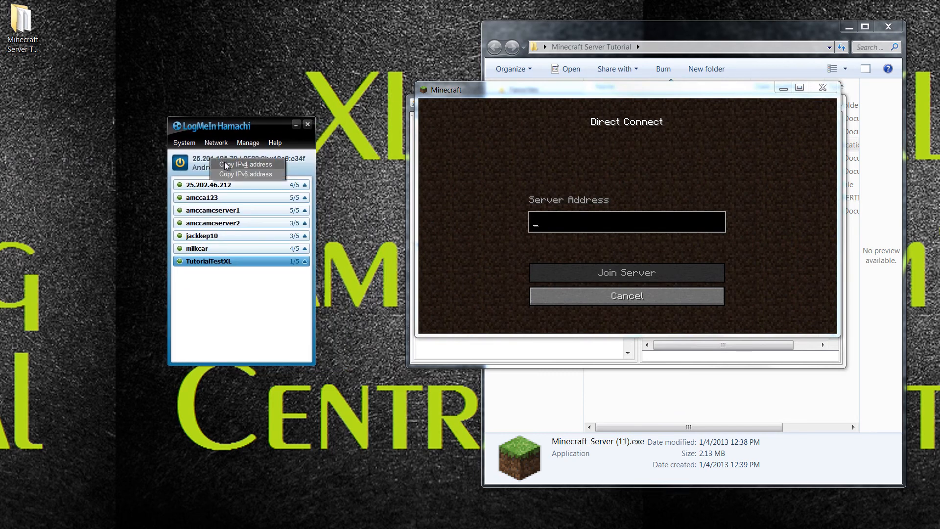
click(226, 166)
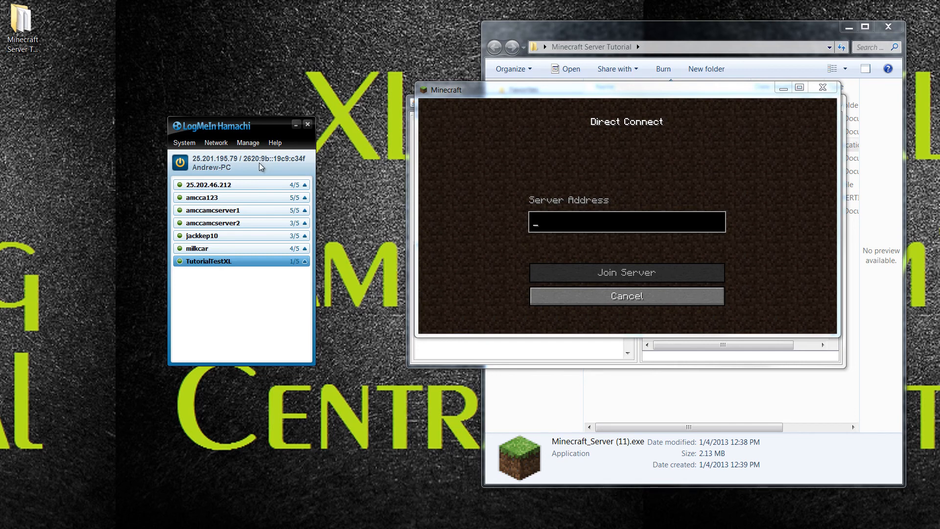
click(203, 156)
click(210, 162)
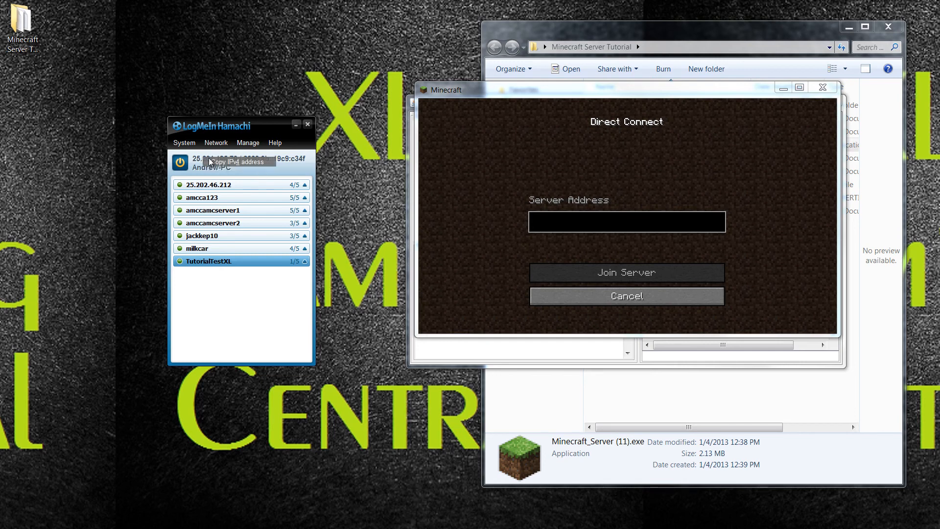
click(549, 223)
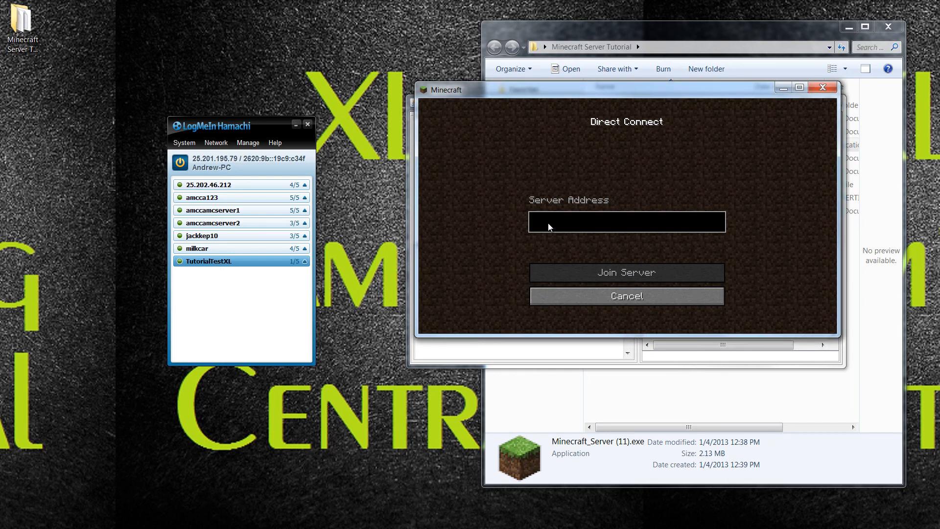
key(ctrl+v)
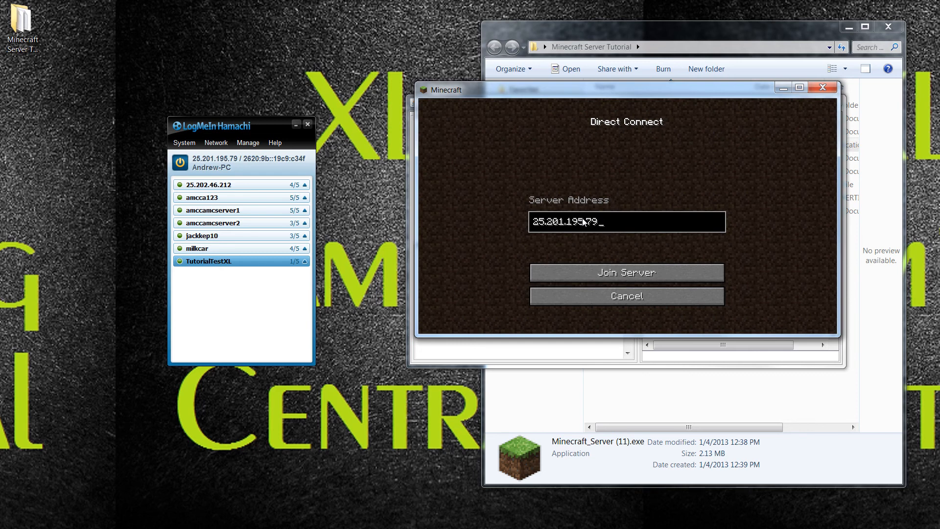
click(308, 124)
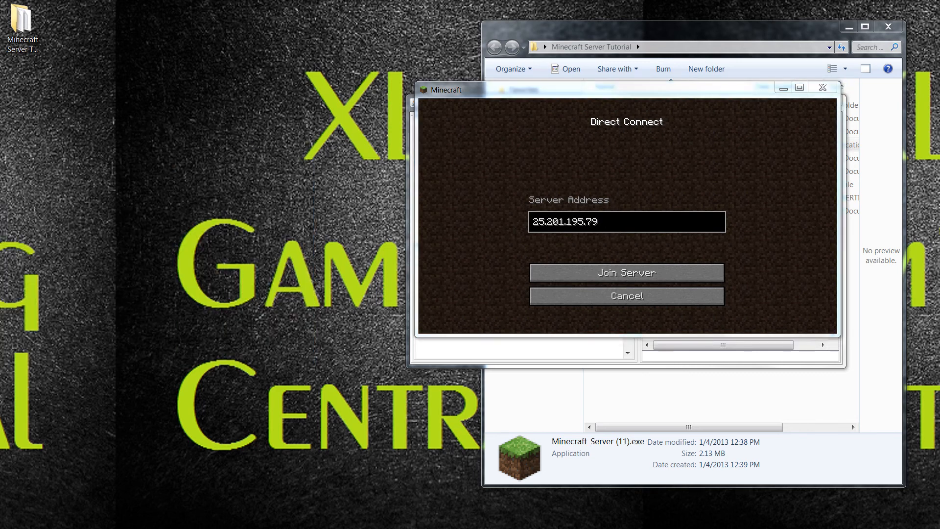
click(797, 88)
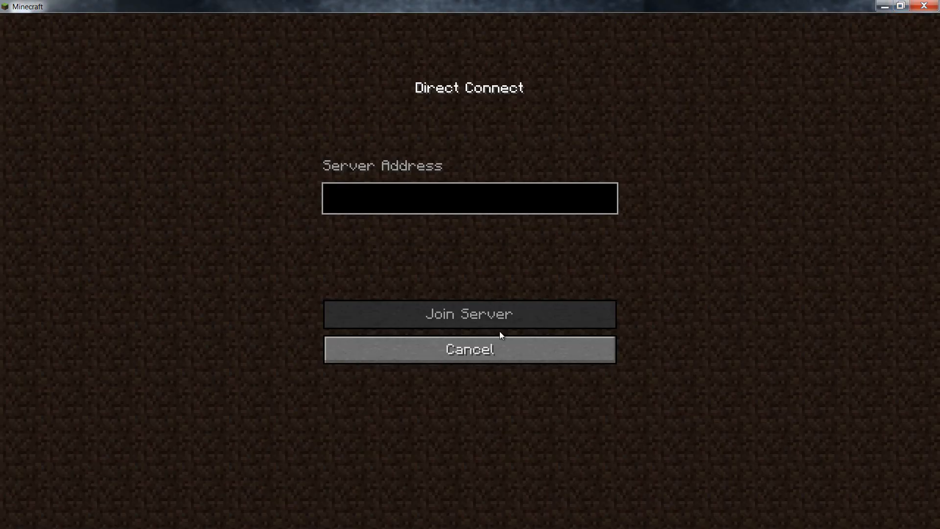
text(v)
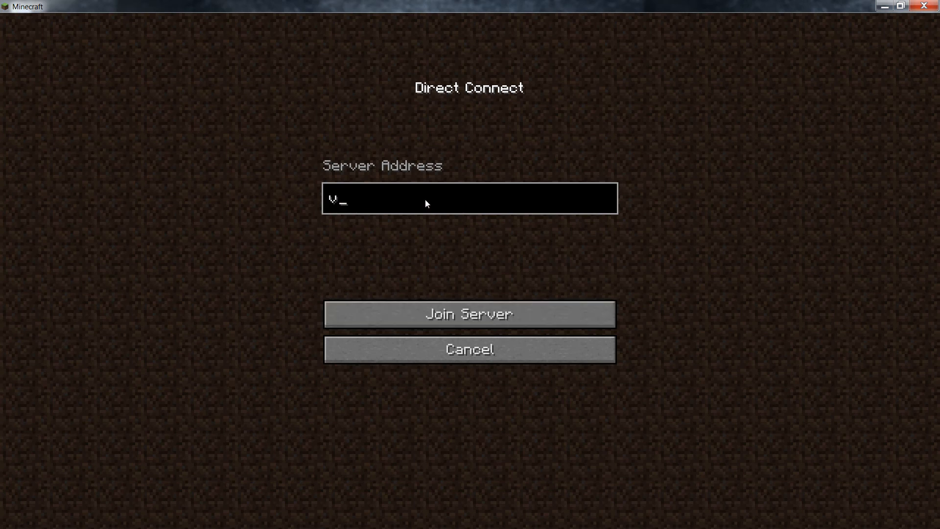
key(BackSpace)
key(ctrl+v)
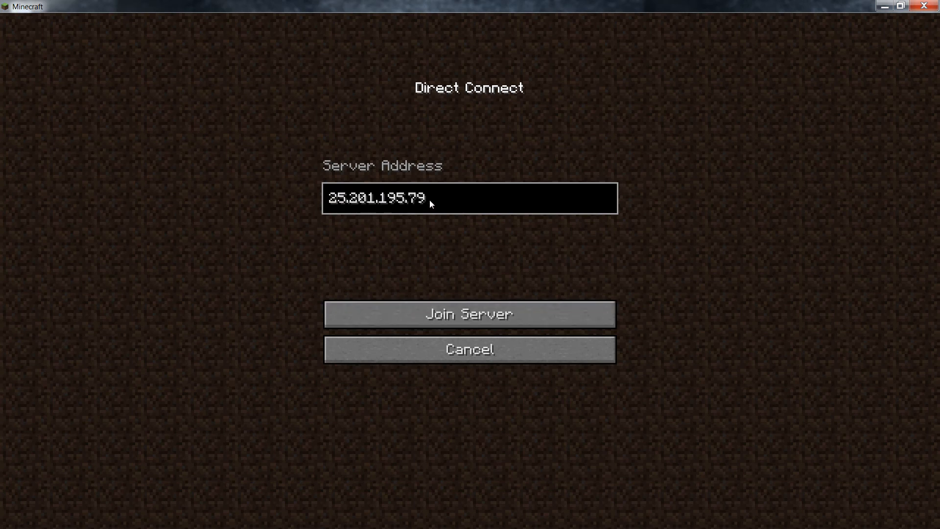
Join the server at 25.201.195.79 and pause the game.
click(478, 315)
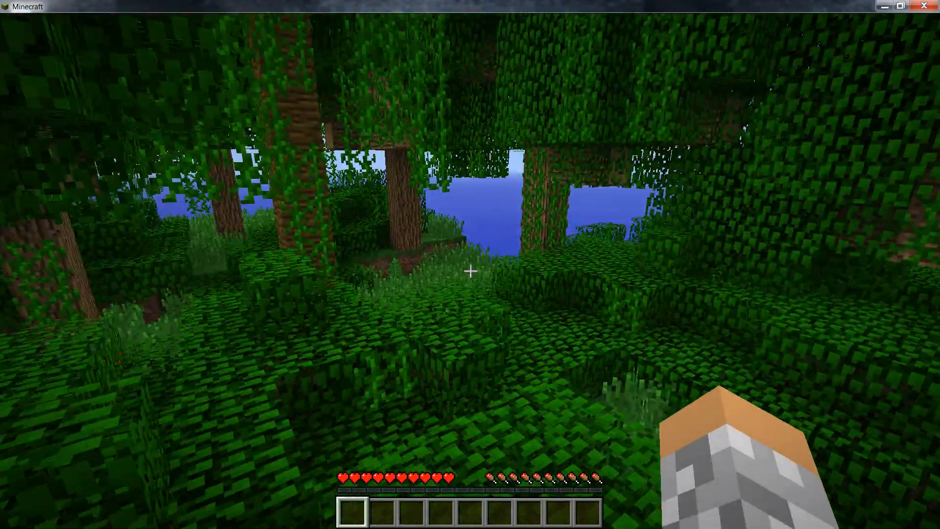
key(F3)
key(F3)
key(Escape)
click(392, 277)
In Video Settings, turn VSync back on and set performance to Max FPS, then resume.
click(367, 245)
click(607, 316)
click(607, 316)
click(633, 139)
double_click(632, 139)
double_click(485, 358)
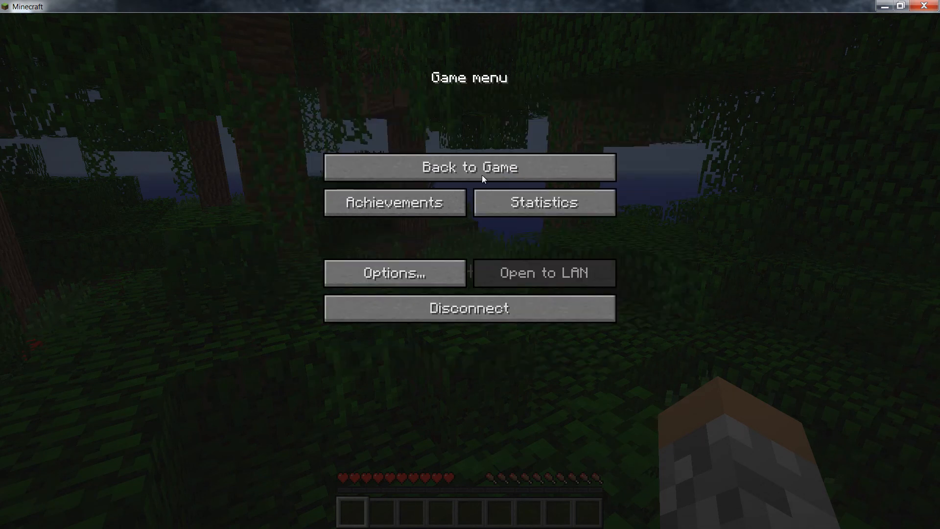
click(481, 171)
Walk across the jungle canopy breaking leaf blocks until an Oak Sapling is collected.
key(w)
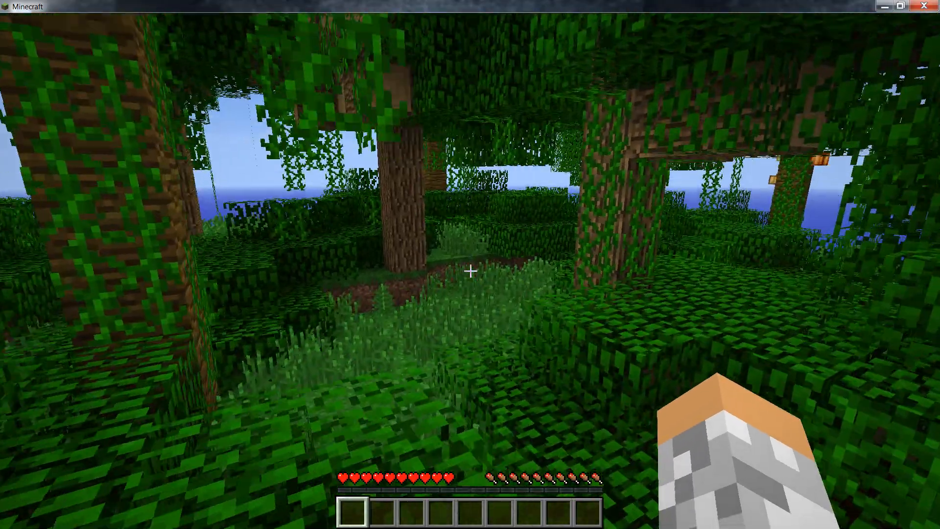
key(w)
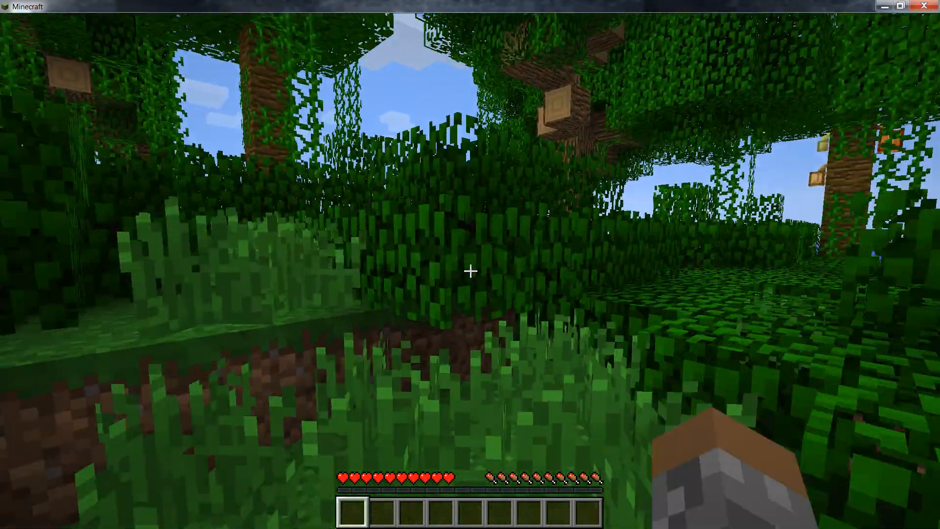
key(w)
click(471, 271)
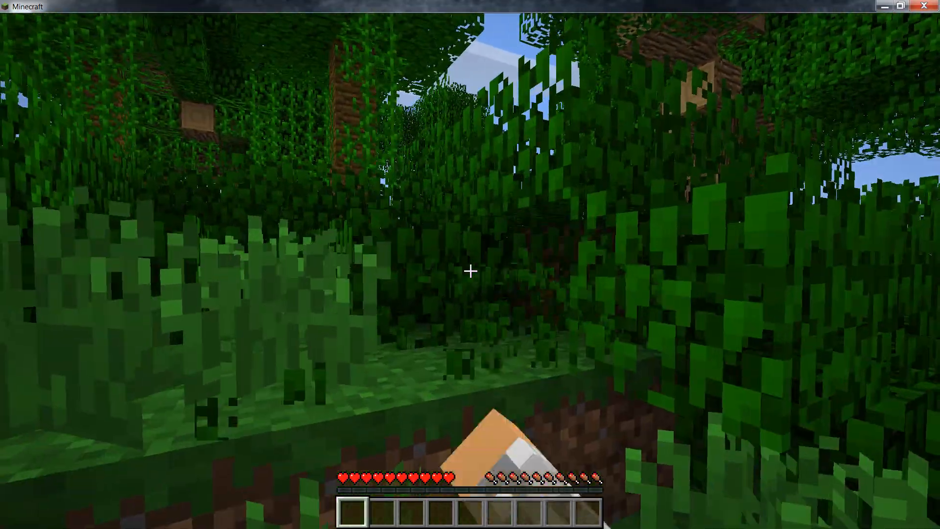
key(w)
click(471, 271)
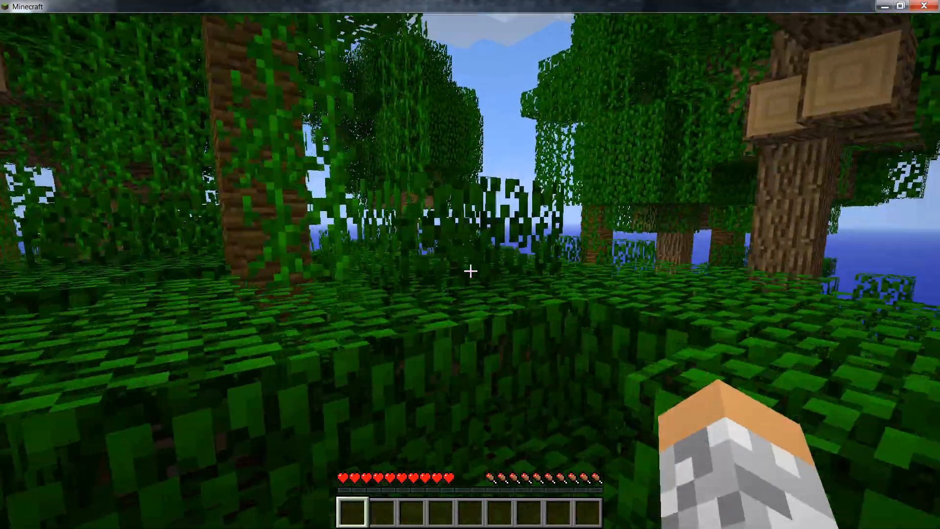
key(w)
key(Tab)
key(w)
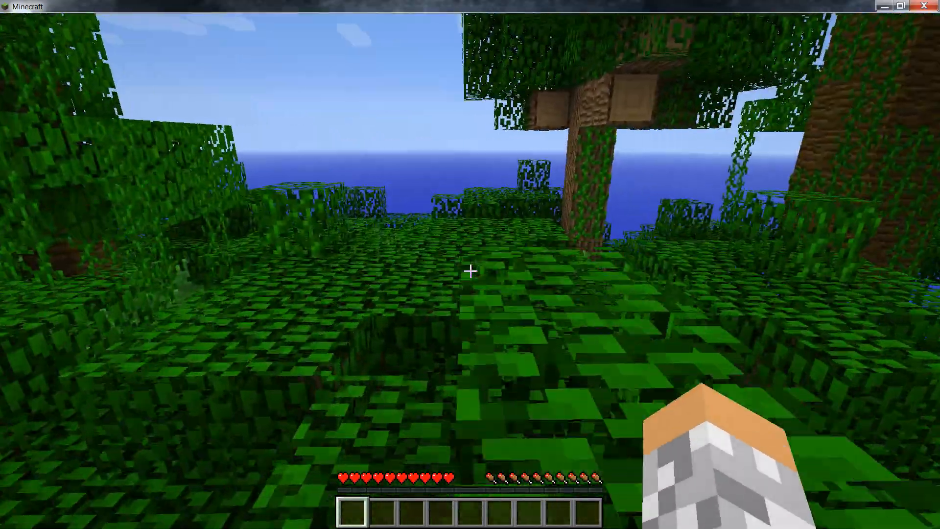
key(w)
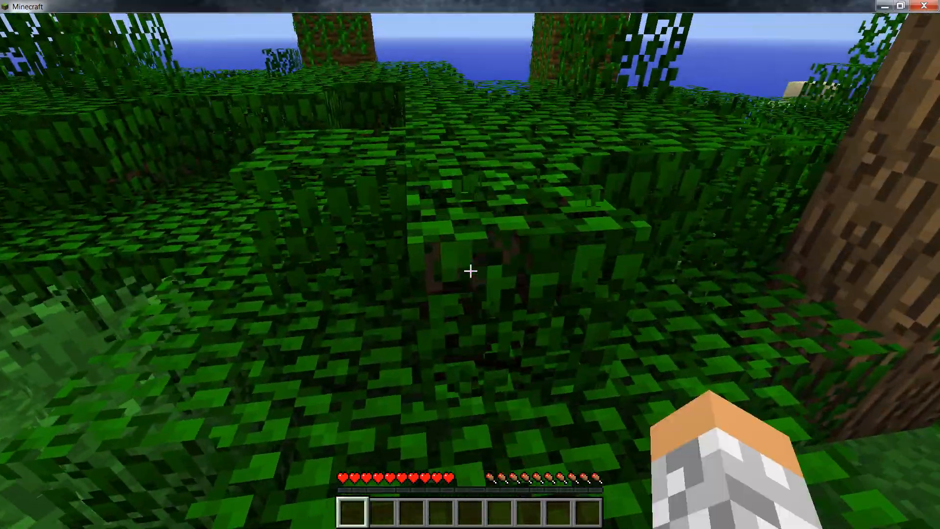
click(470, 271)
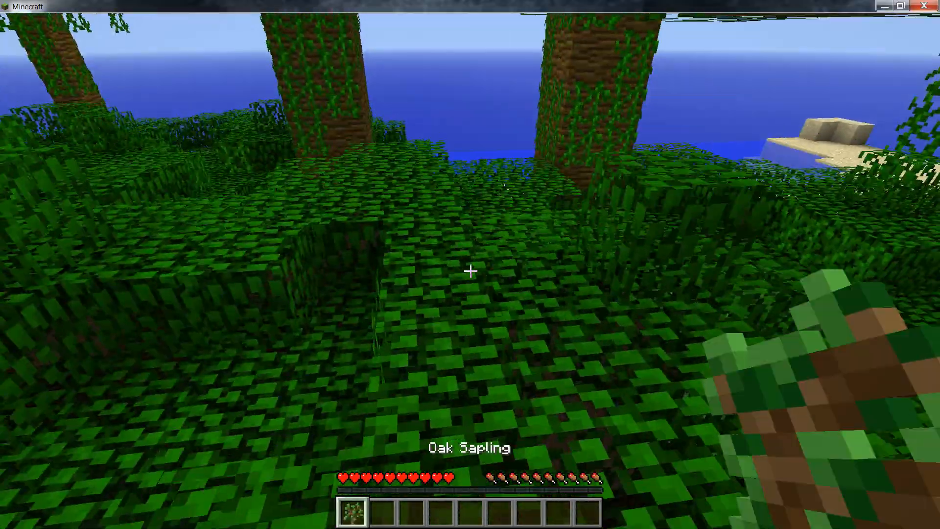